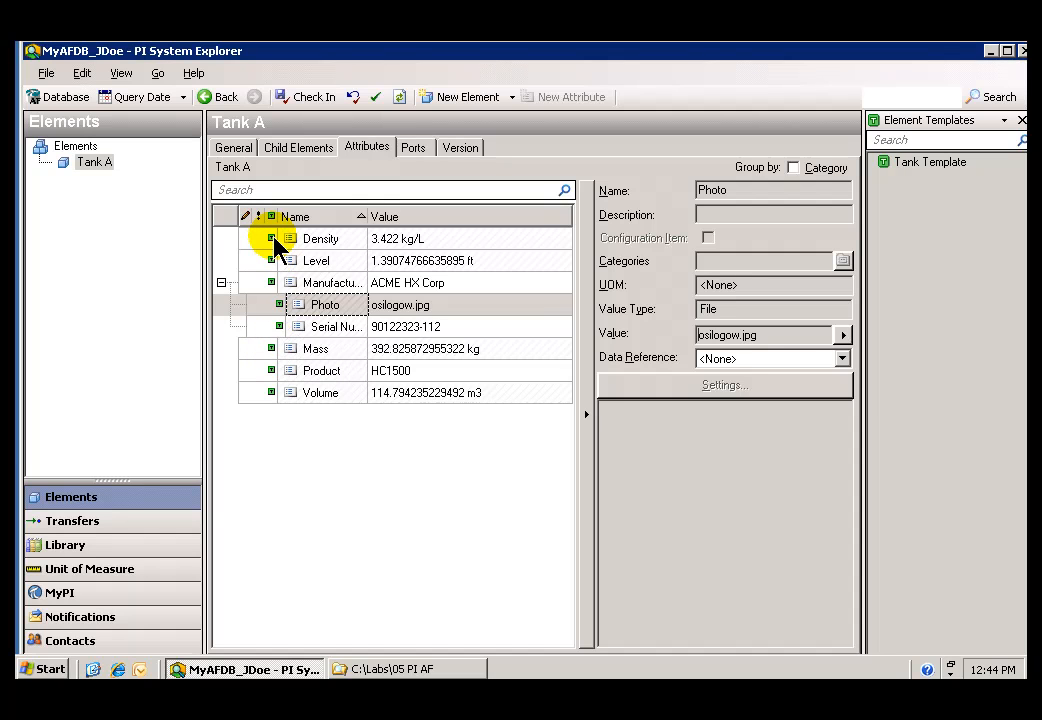
Refresh the Tank A element and inspect its Density attribute with the table lookup query behind it.
{"action": "left_click", "coordinate": [81, 161]}
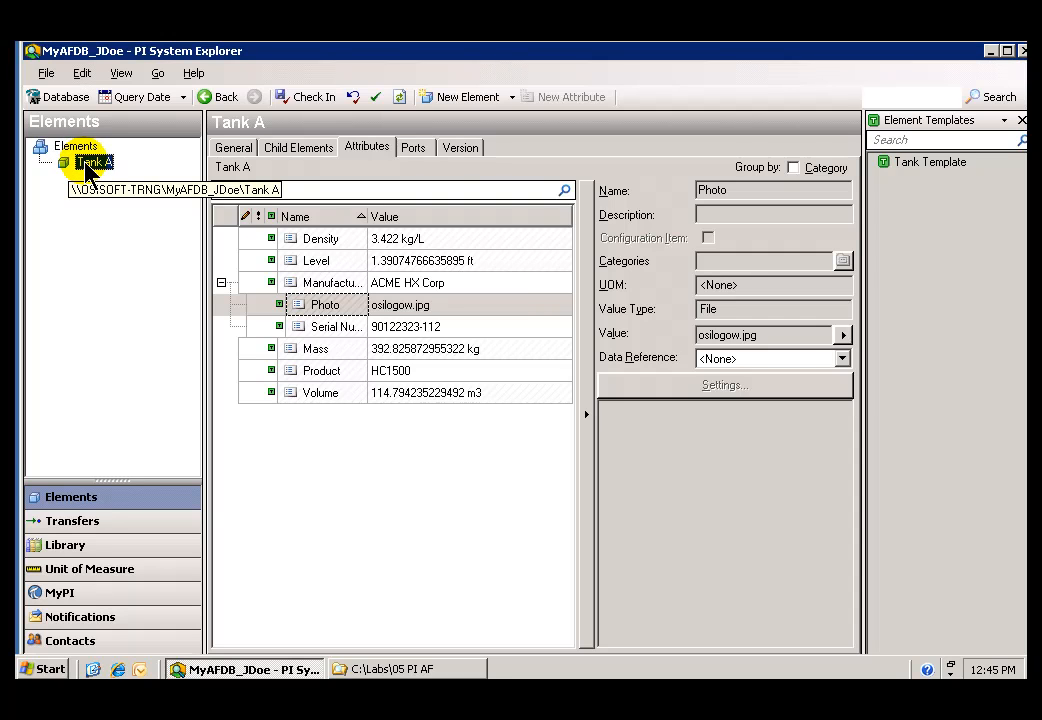
{"action": "right_click", "coordinate": [91, 175]}
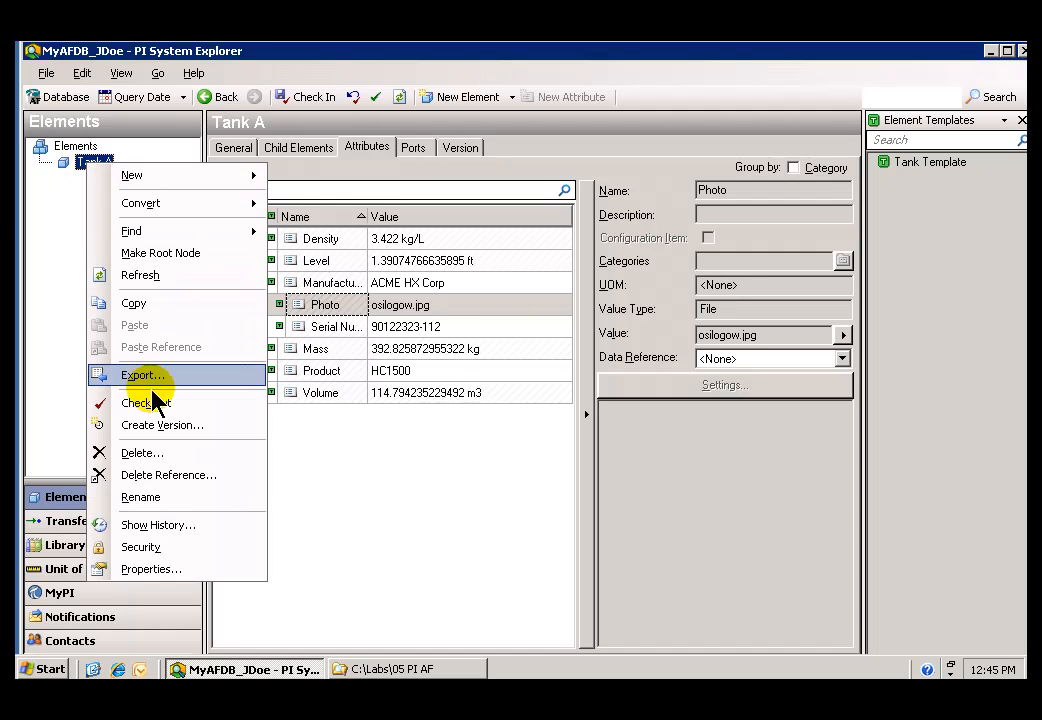
{"action": "left_click", "coordinate": [146, 276]}
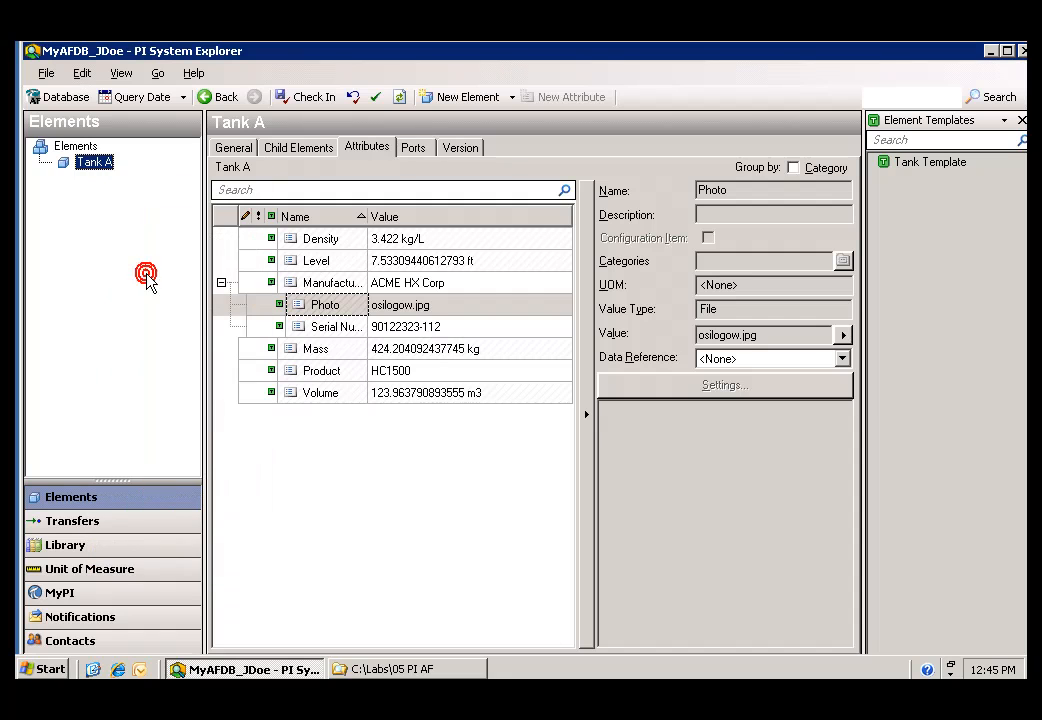
{"action": "left_click", "coordinate": [272, 242]}
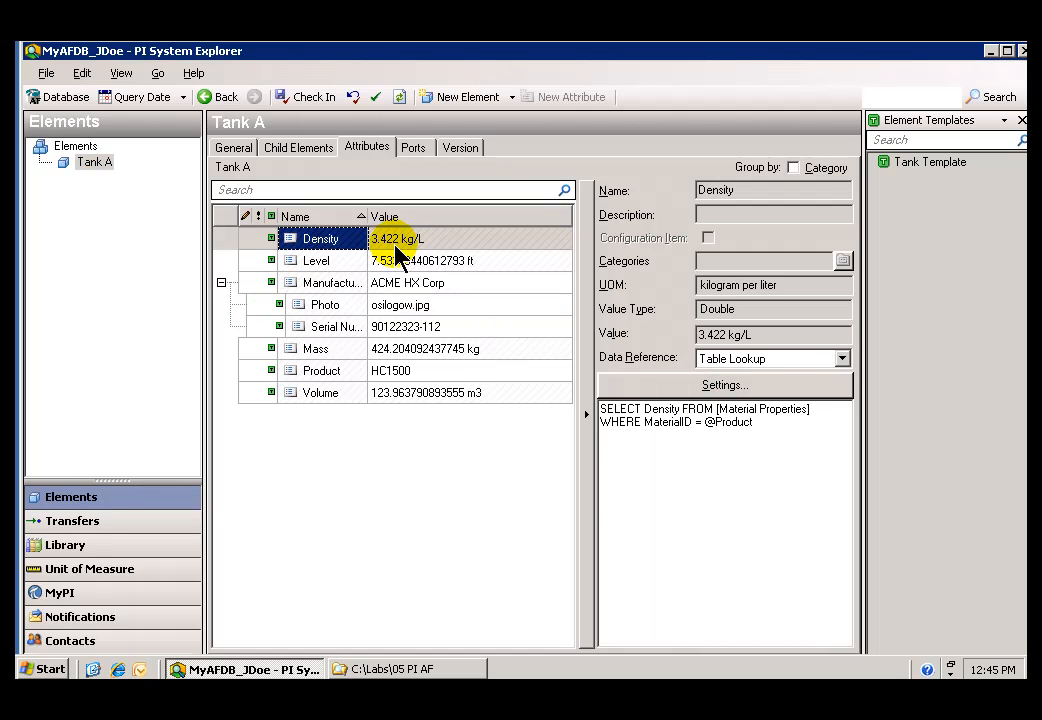
{"action": "mouse_move", "coordinate": [393, 247]}
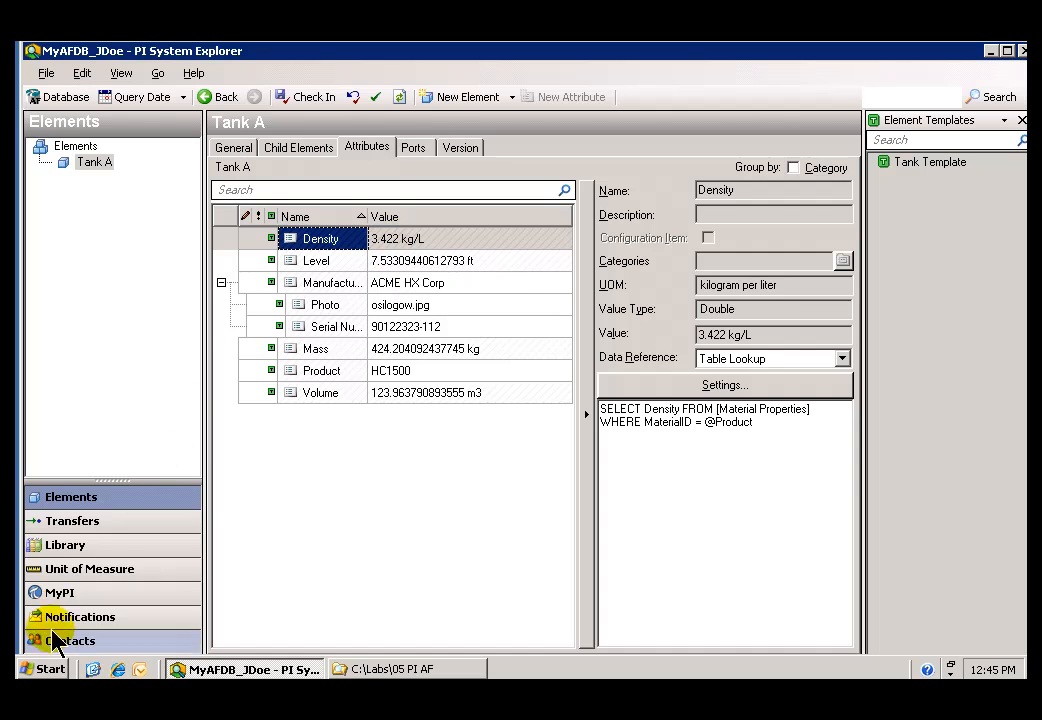
Compare Tank A's Density with the densities per material in the Library's Material Properties table.
{"action": "left_click", "coordinate": [77, 545]}
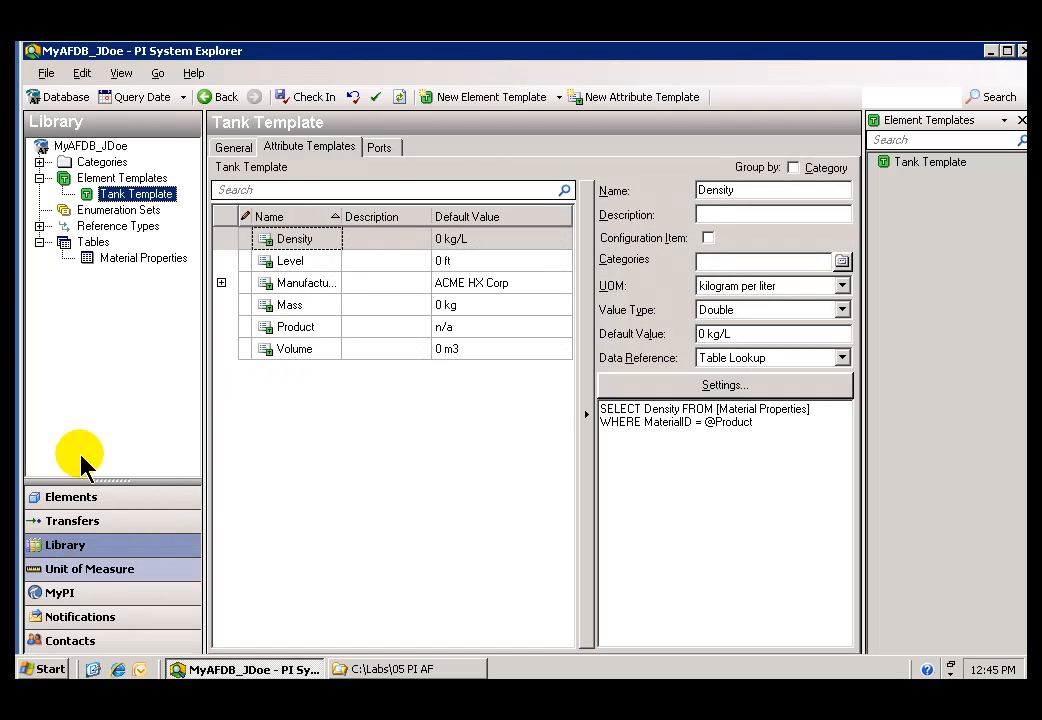
{"action": "left_click", "coordinate": [95, 258]}
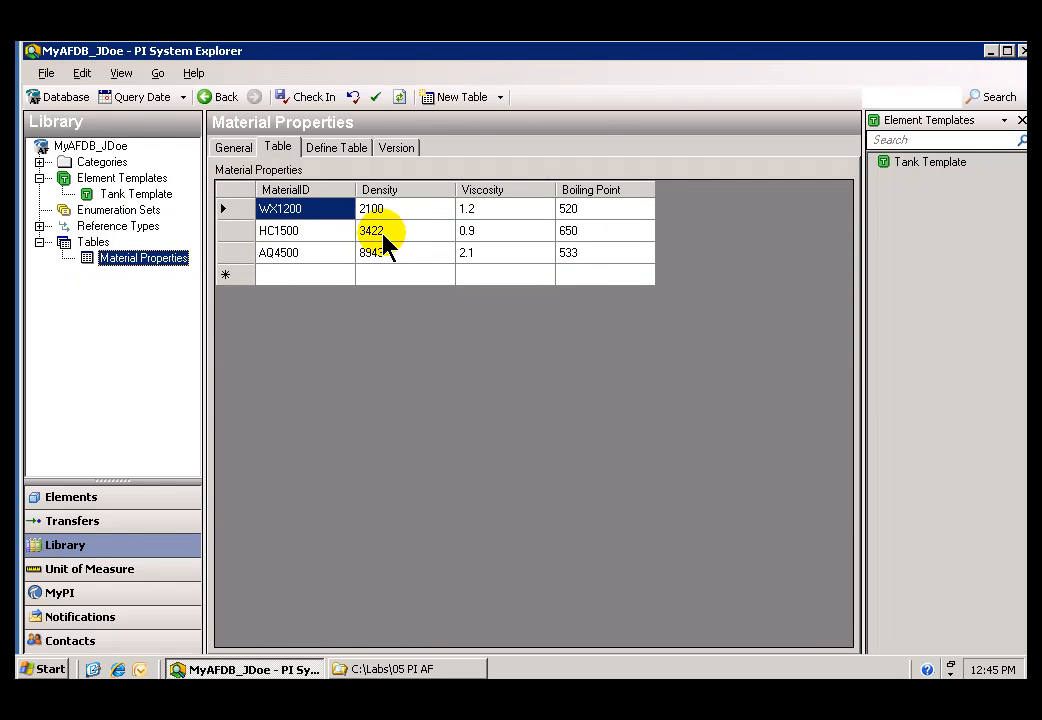
{"action": "left_click", "coordinate": [88, 497]}
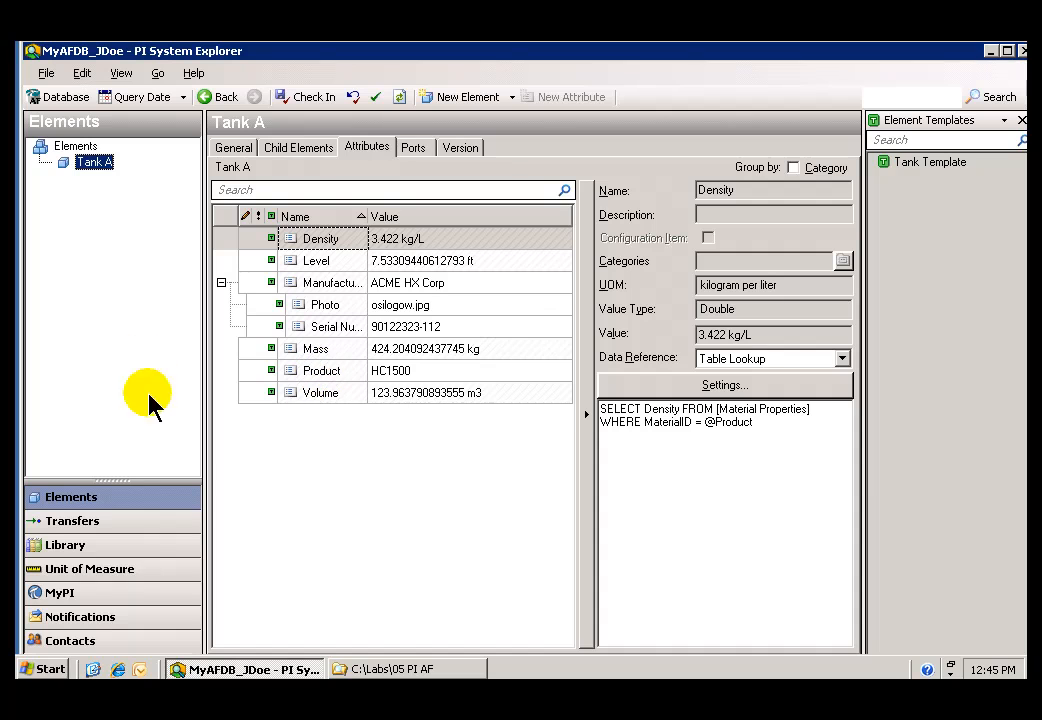
{"action": "left_click", "coordinate": [70, 548]}
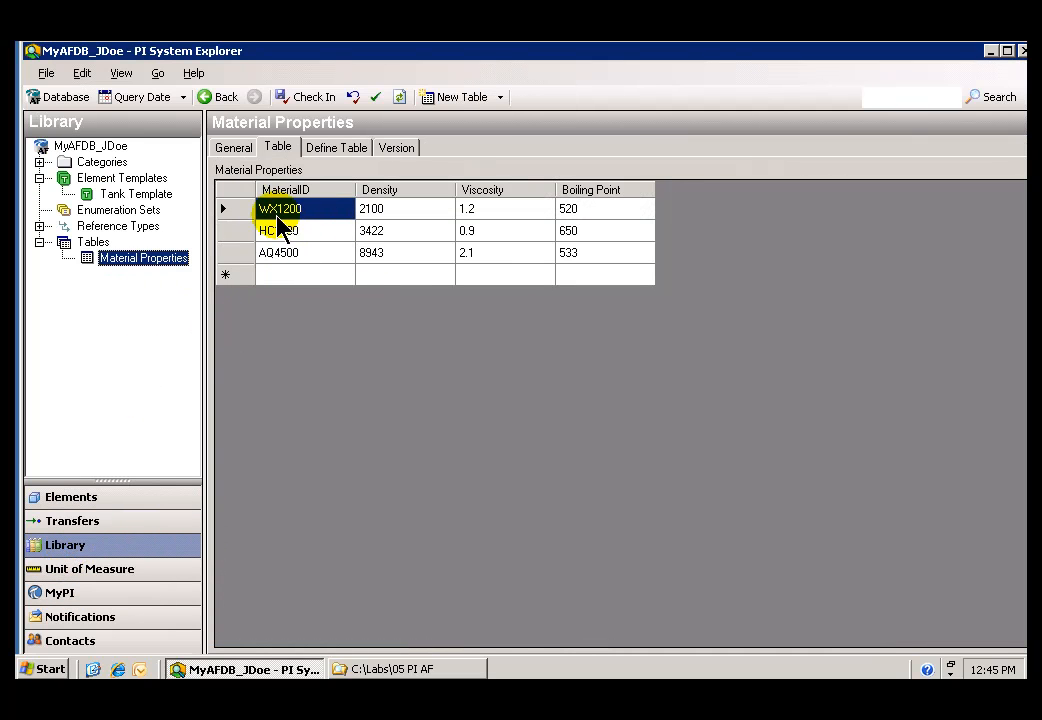
Set the value of Tank A's Product attribute to WX1200.
{"action": "left_click", "coordinate": [72, 498]}
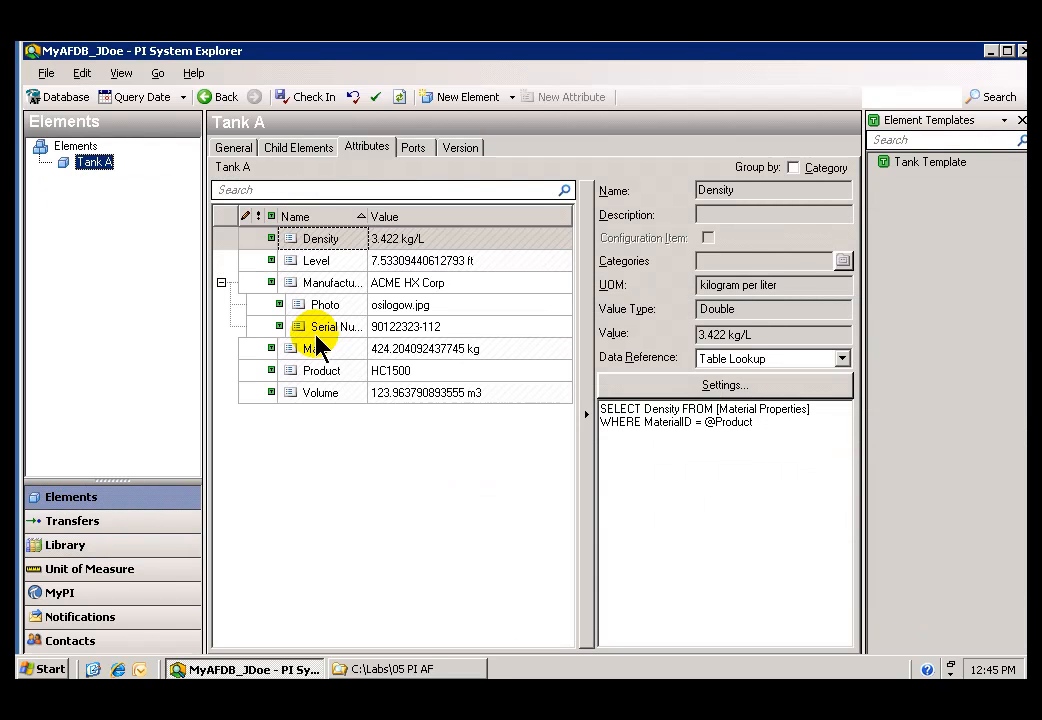
{"action": "left_click", "coordinate": [305, 372]}
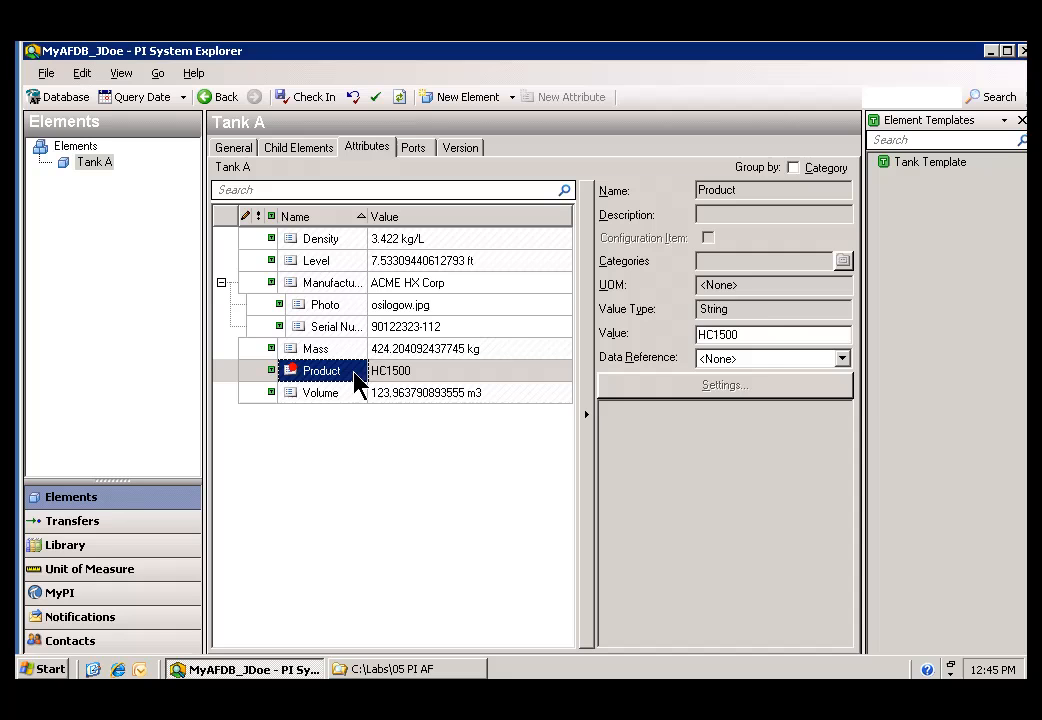
{"action": "left_click", "coordinate": [746, 335]}
{"action": "left_click_drag", "start_coordinate": [765, 333], "coordinate": [660, 324]}
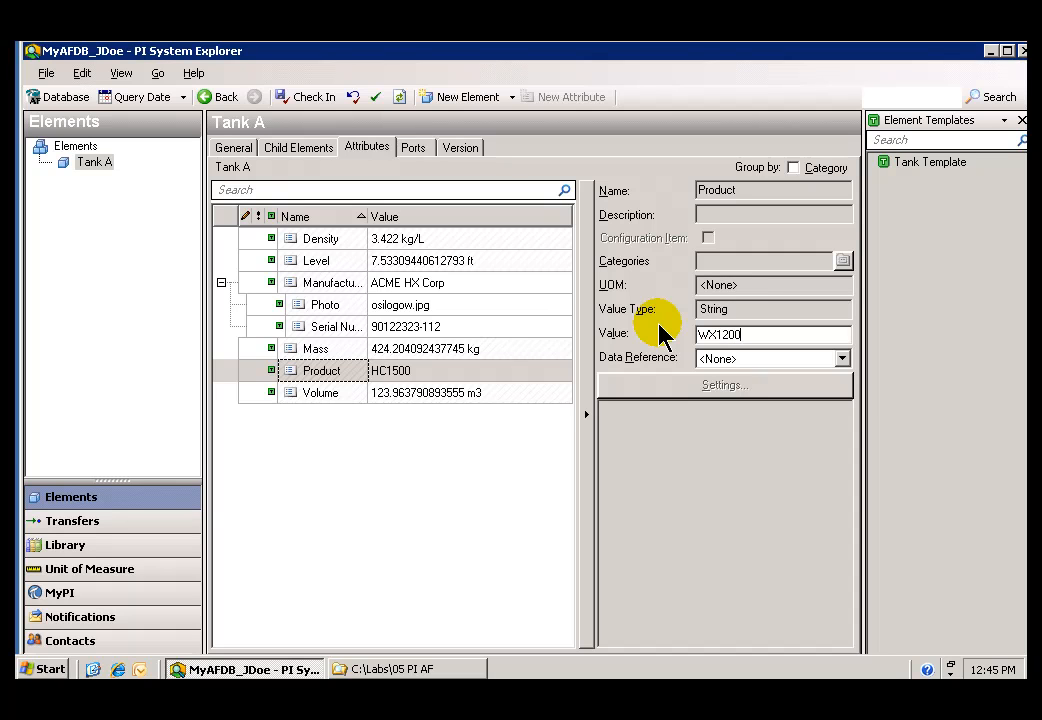
{"action": "type", "text": "WX1200"}
{"action": "left_click", "coordinate": [728, 425]}
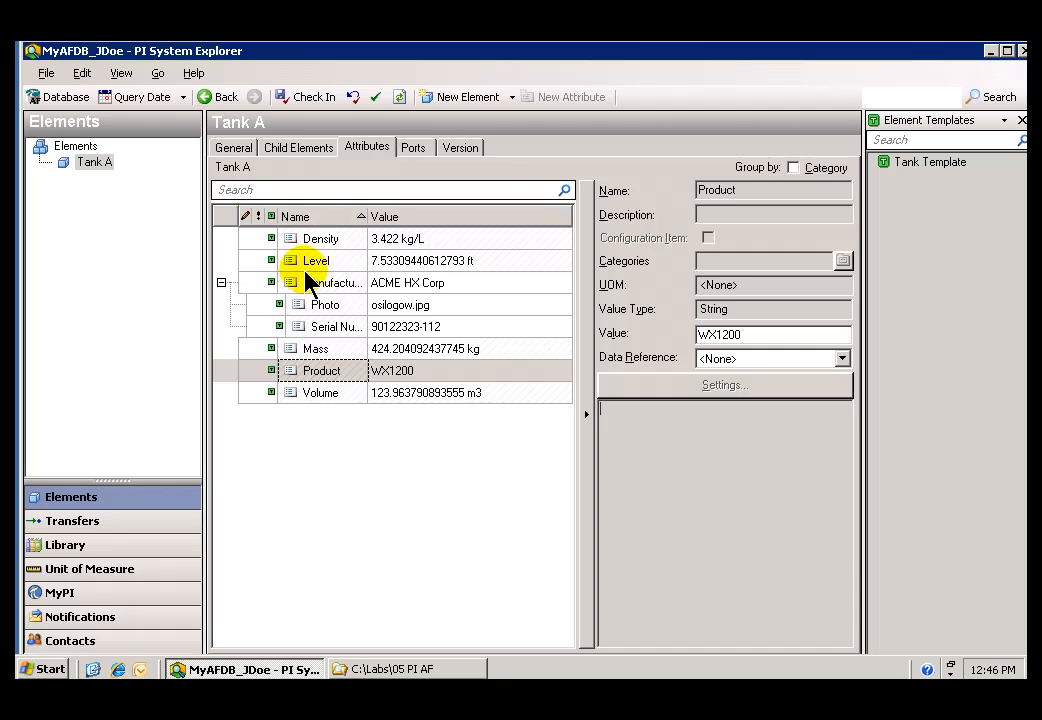
Refresh Tank A and check the Density and Mass values for the changed product.
{"action": "left_click", "coordinate": [88, 164]}
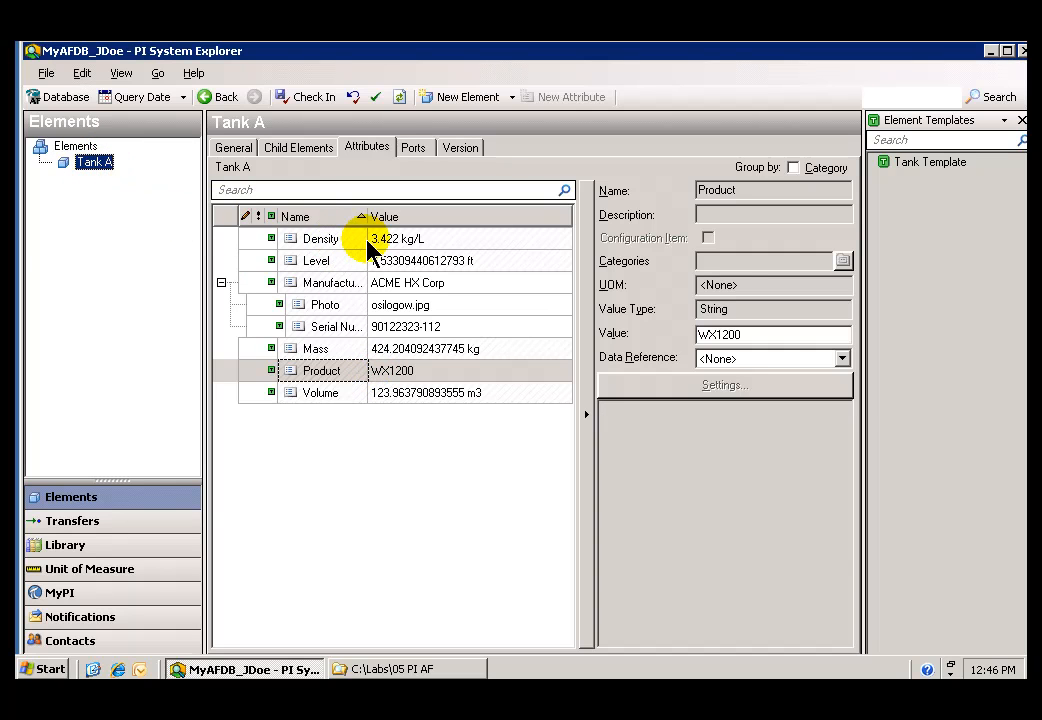
{"action": "right_click", "coordinate": [90, 163]}
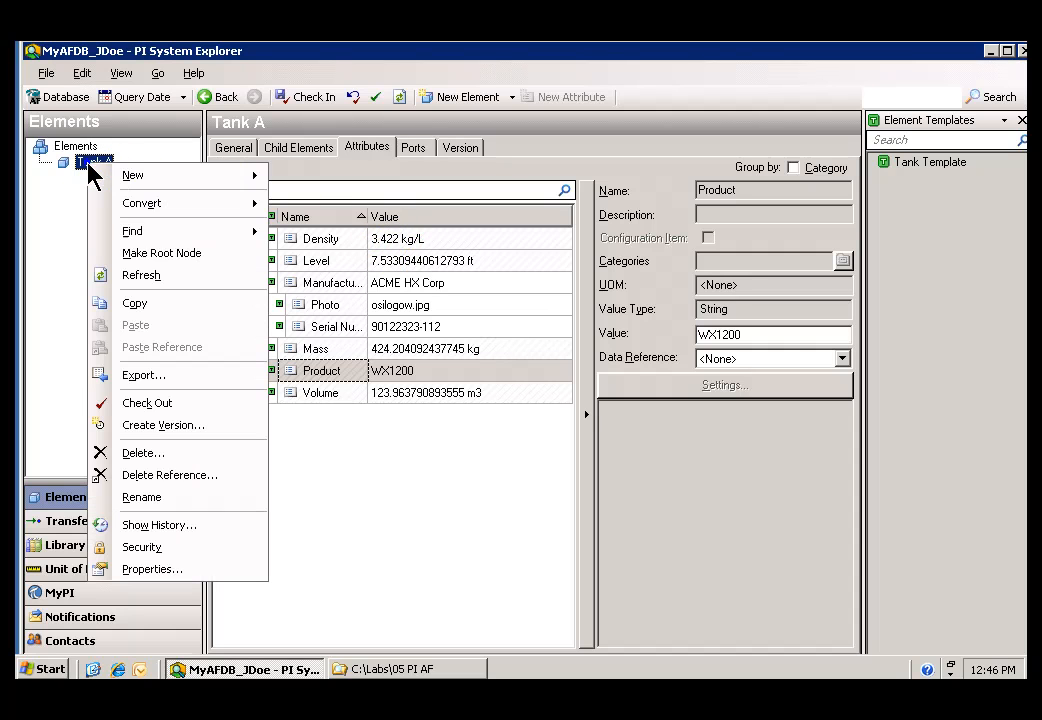
{"action": "left_click", "coordinate": [158, 275]}
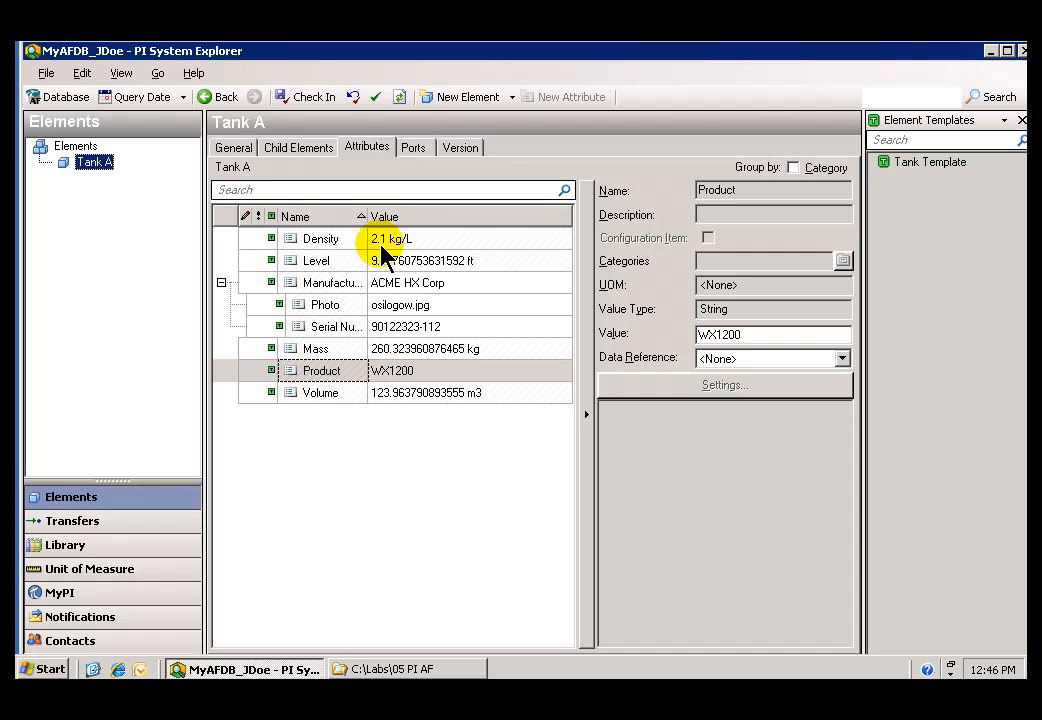
{"action": "mouse_move", "coordinate": [395, 257]}
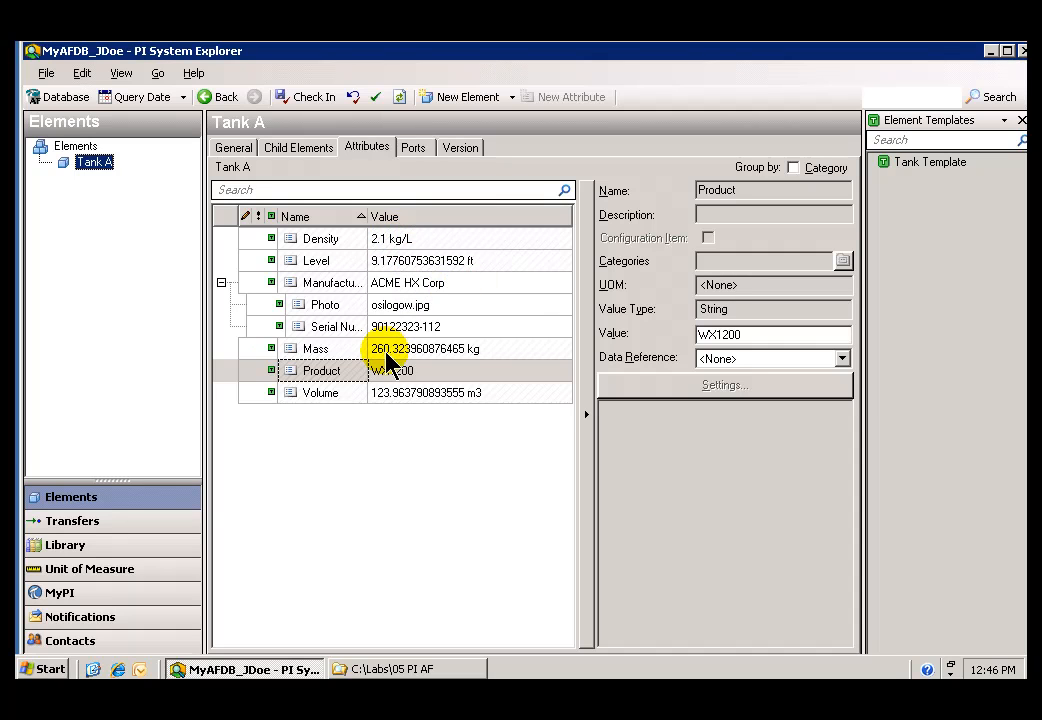
{"action": "mouse_move", "coordinate": [390, 357]}
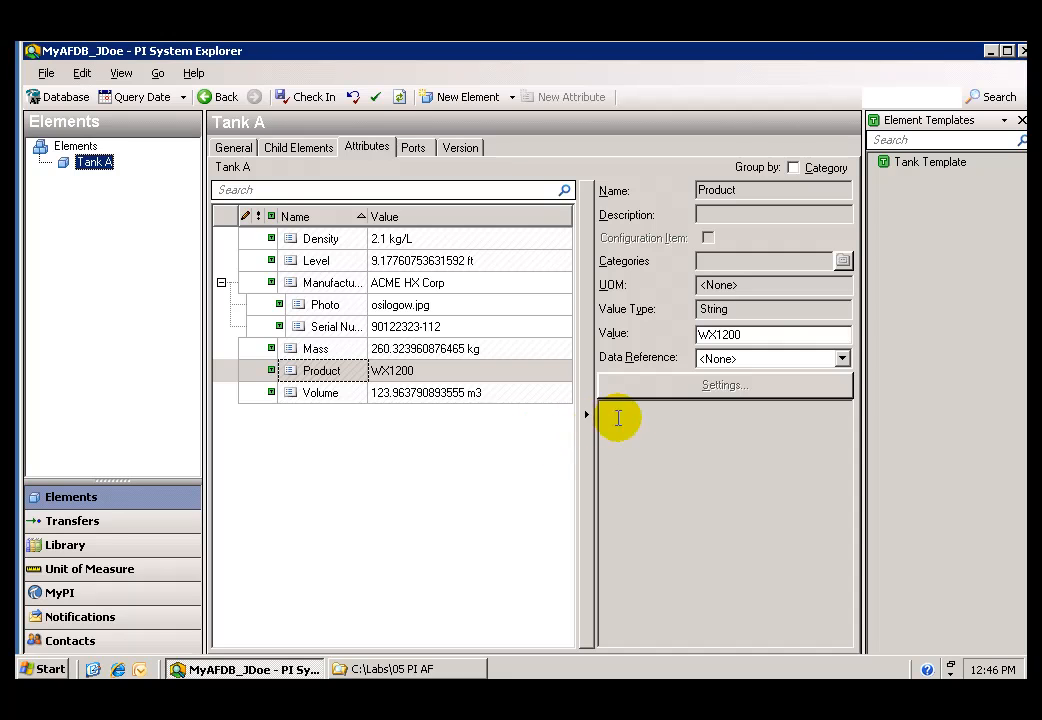
Set Tank A's Product attribute to HC1500, keep its data reference at <None>, and check in the change.
{"action": "left_click", "coordinate": [764, 340]}
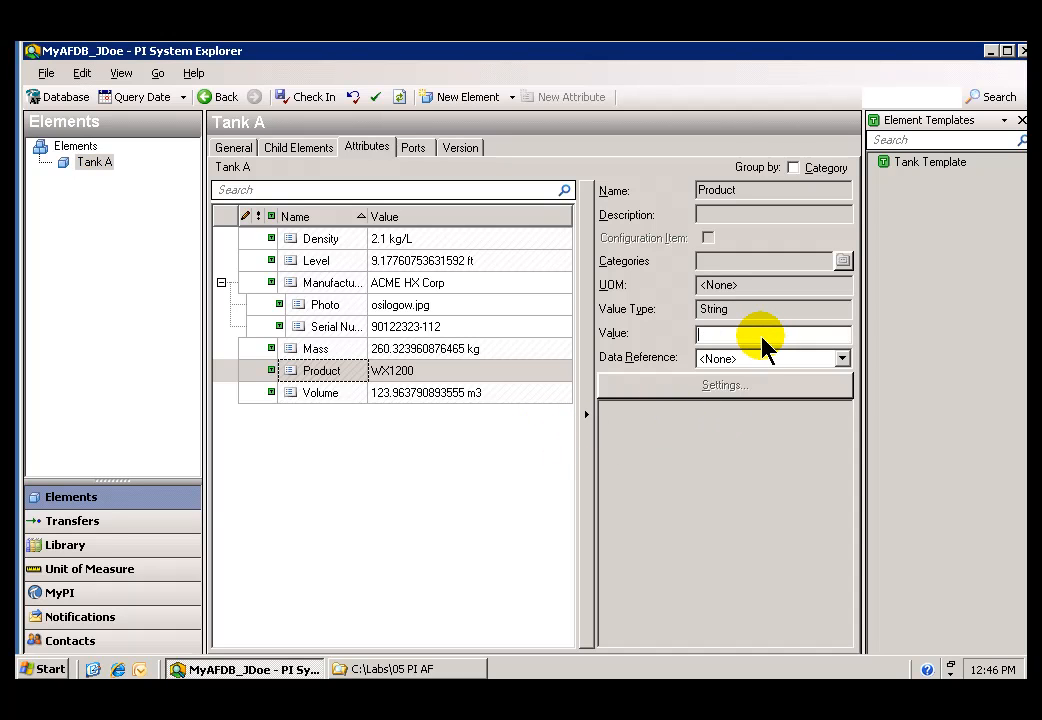
{"action": "type", "text": "HC1500"}
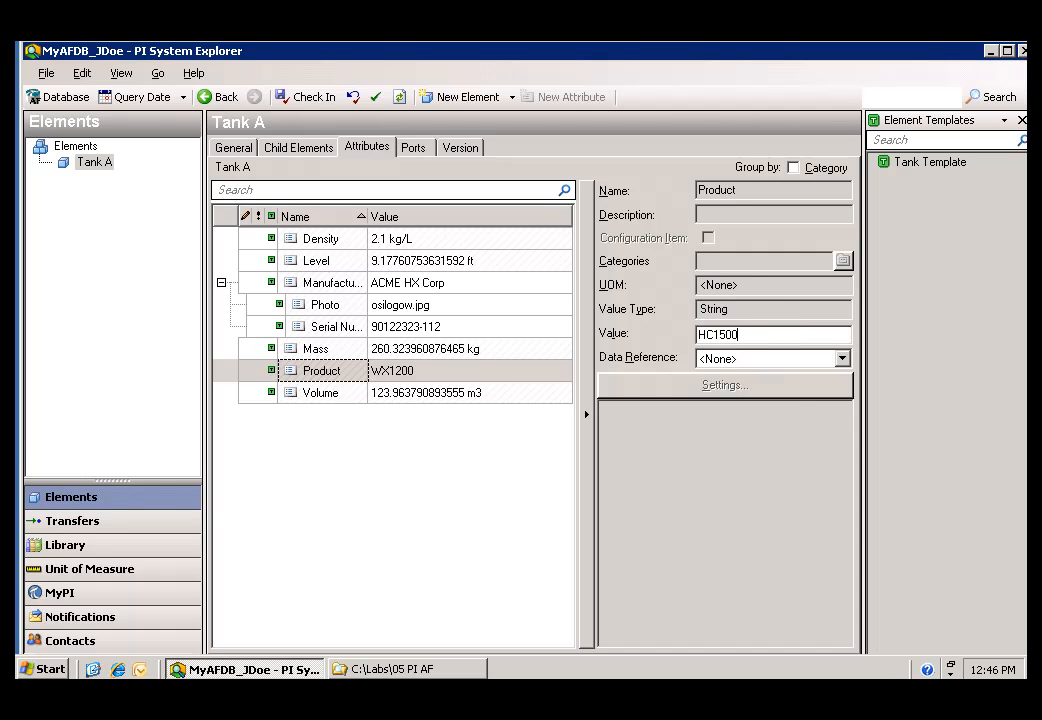
{"action": "left_click", "coordinate": [749, 357]}
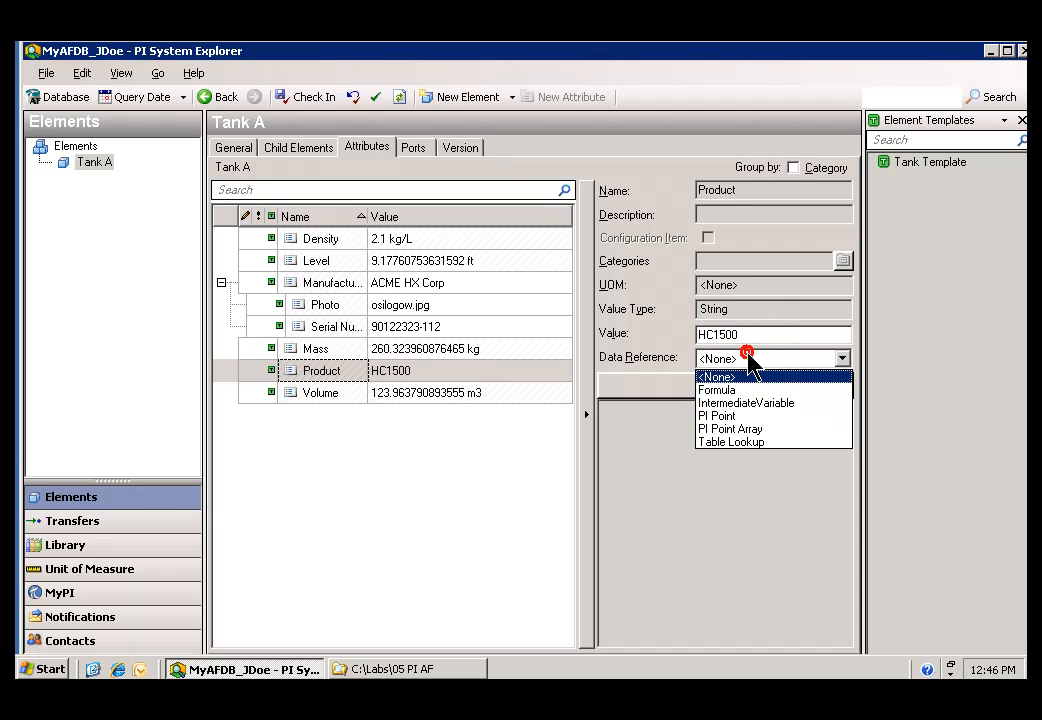
{"action": "left_click", "coordinate": [613, 446]}
{"action": "left_click", "coordinate": [313, 97]}
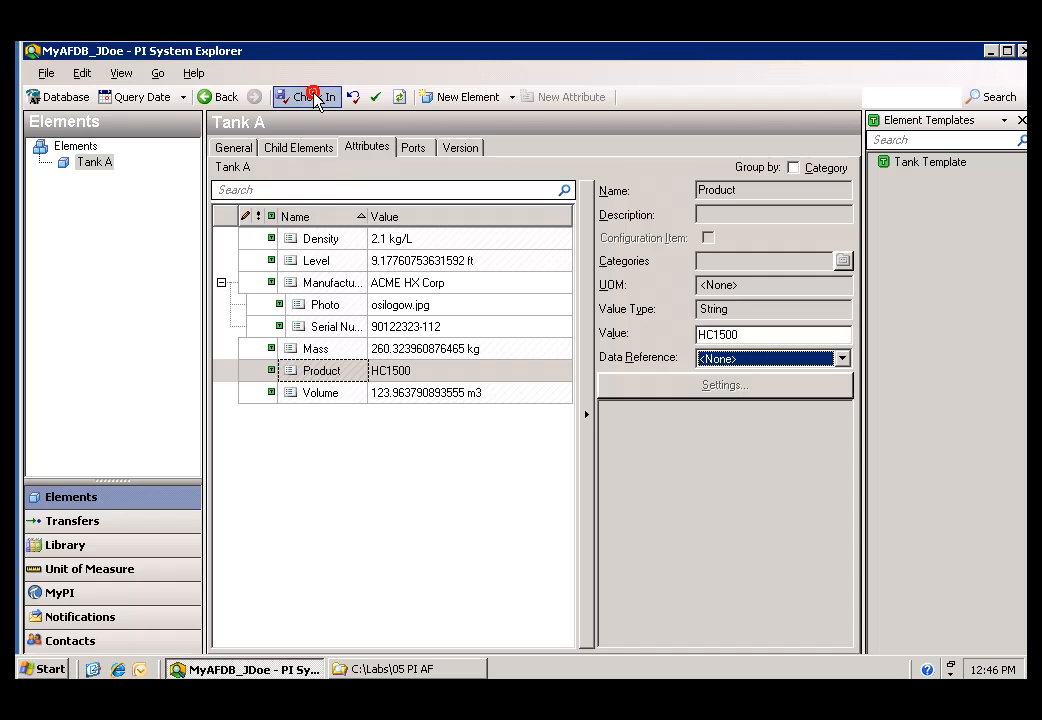
Refresh Tank A and examine the formula settings of its Mass attribute.
{"action": "right_click", "coordinate": [86, 162]}
{"action": "left_click", "coordinate": [150, 270]}
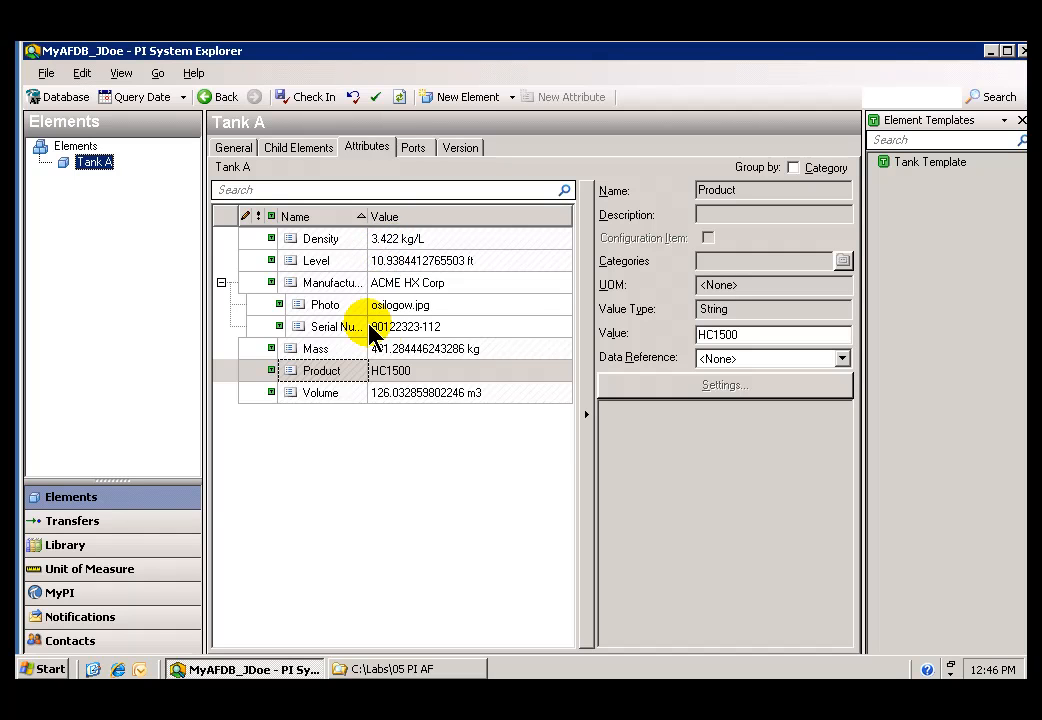
{"action": "left_click", "coordinate": [385, 352]}
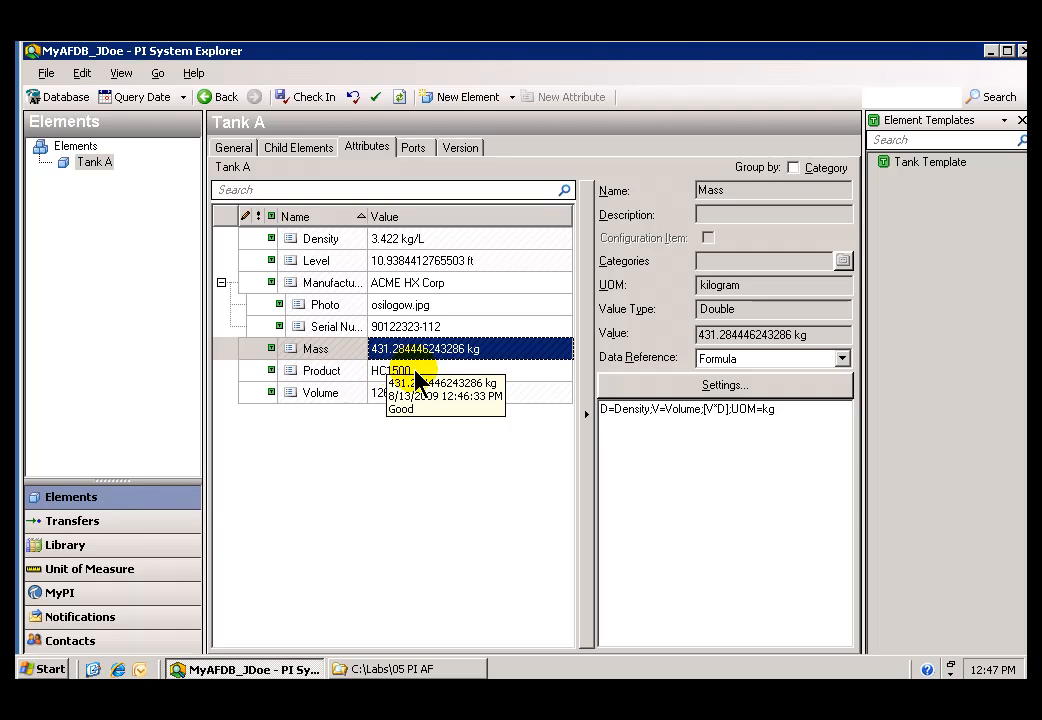
{"action": "left_click", "coordinate": [726, 387]}
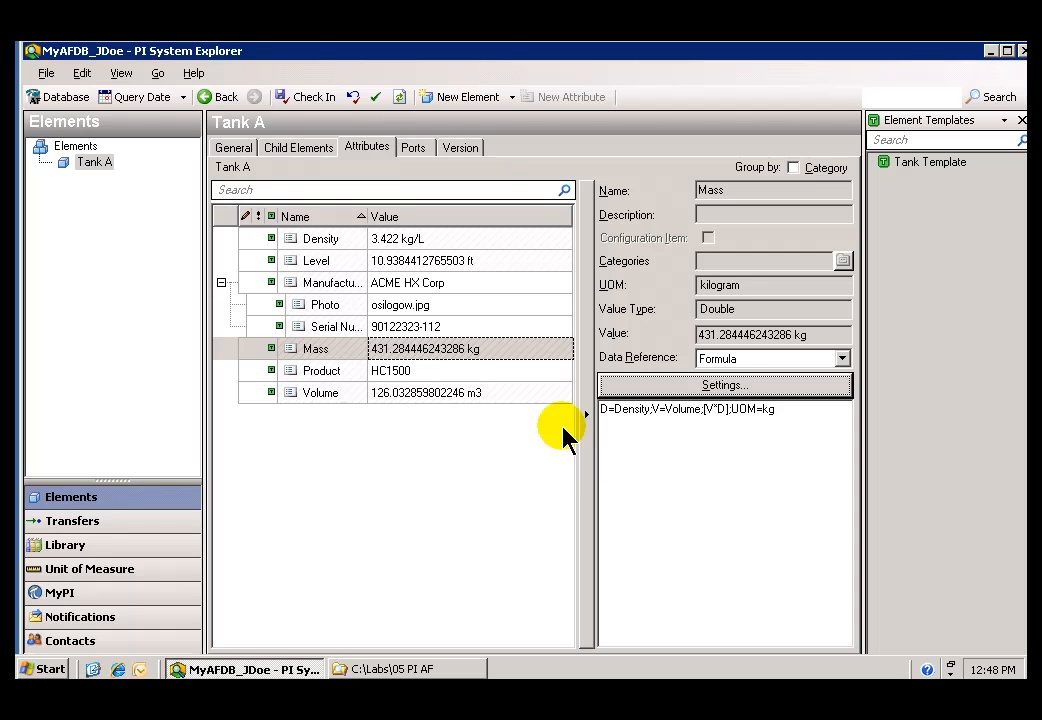
Switch to PI ProcessBook, maximize its window and close the PIDEMO.PIW book.
{"action": "left_click", "coordinate": [45, 668]}
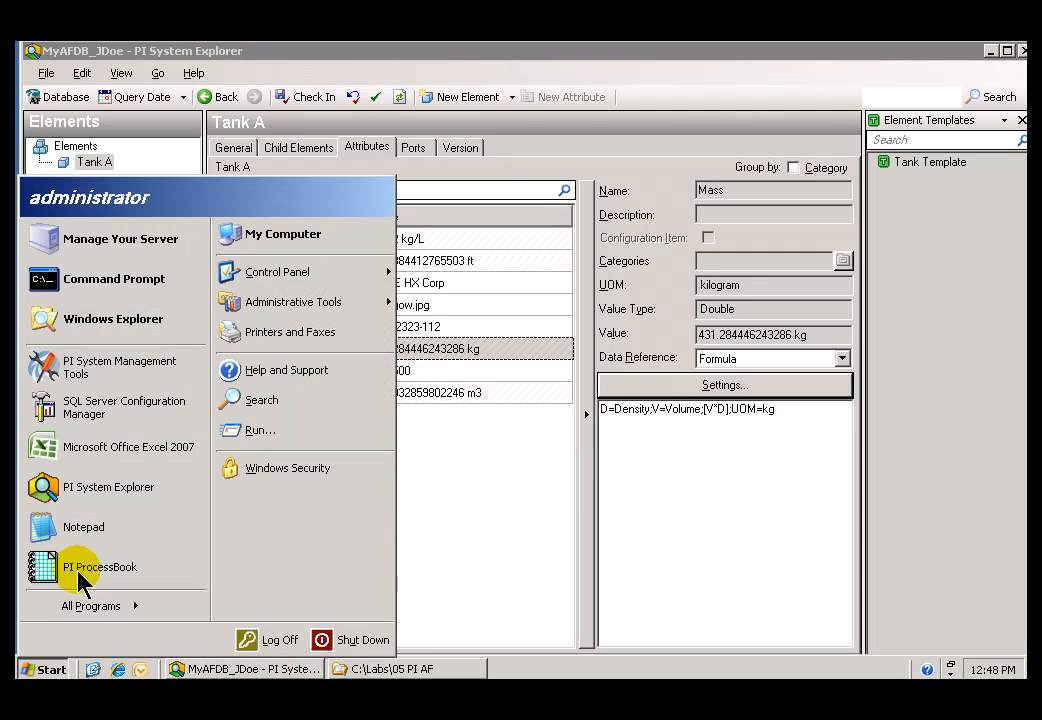
{"action": "left_click", "coordinate": [35, 568]}
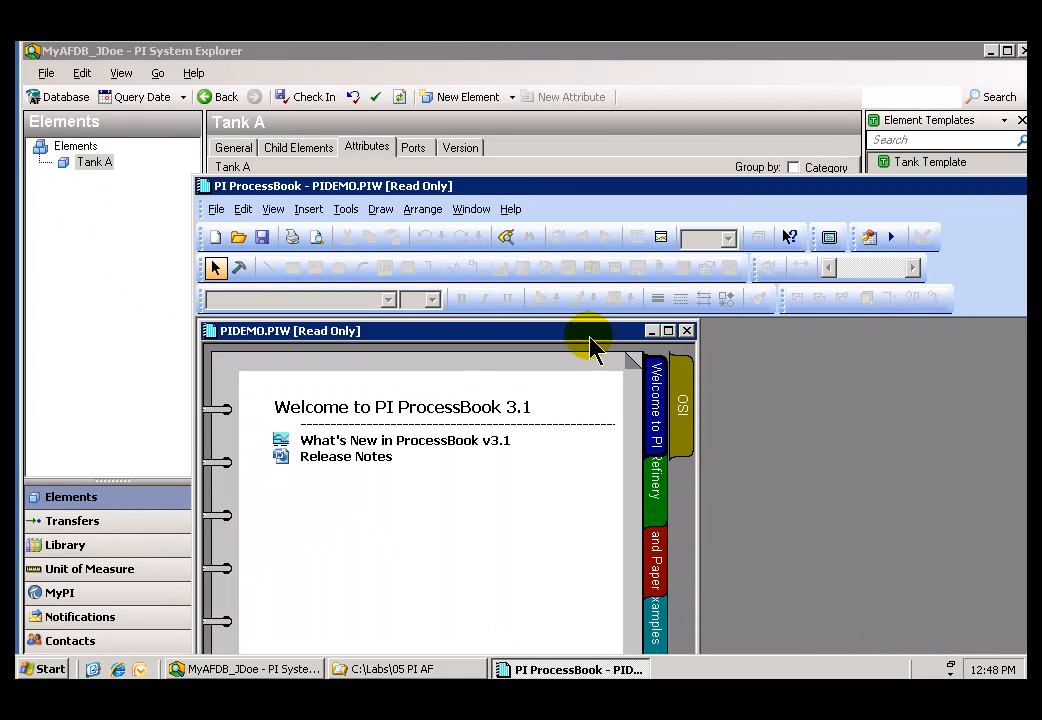
{"action": "double_click", "coordinate": [800, 195]}
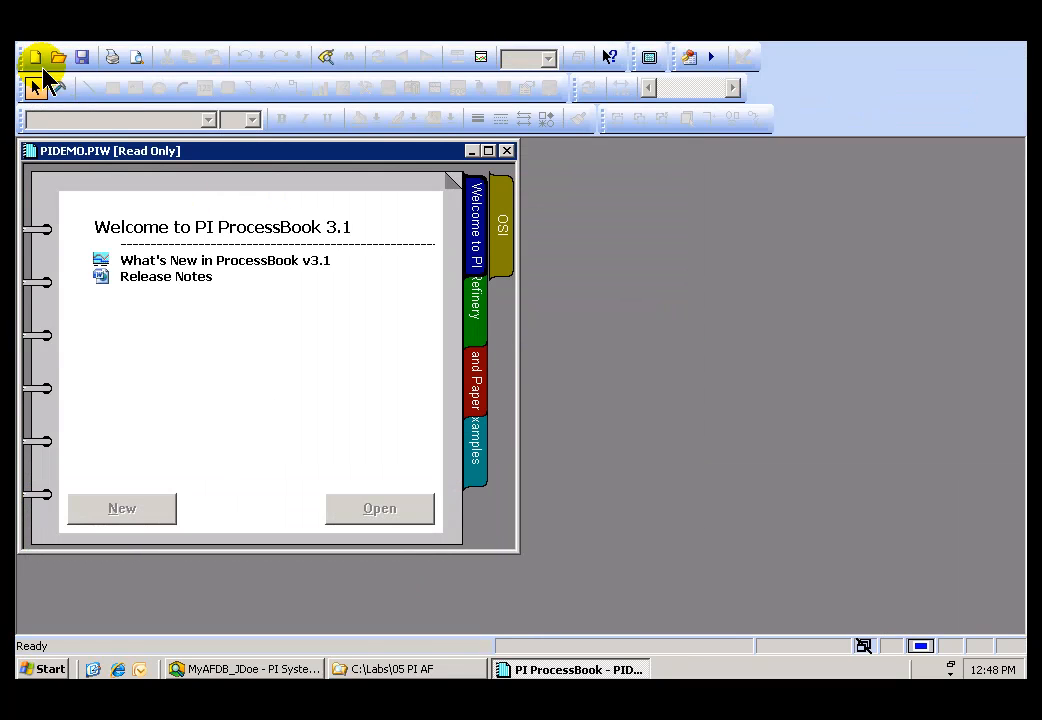
{"action": "left_click", "coordinate": [507, 152]}
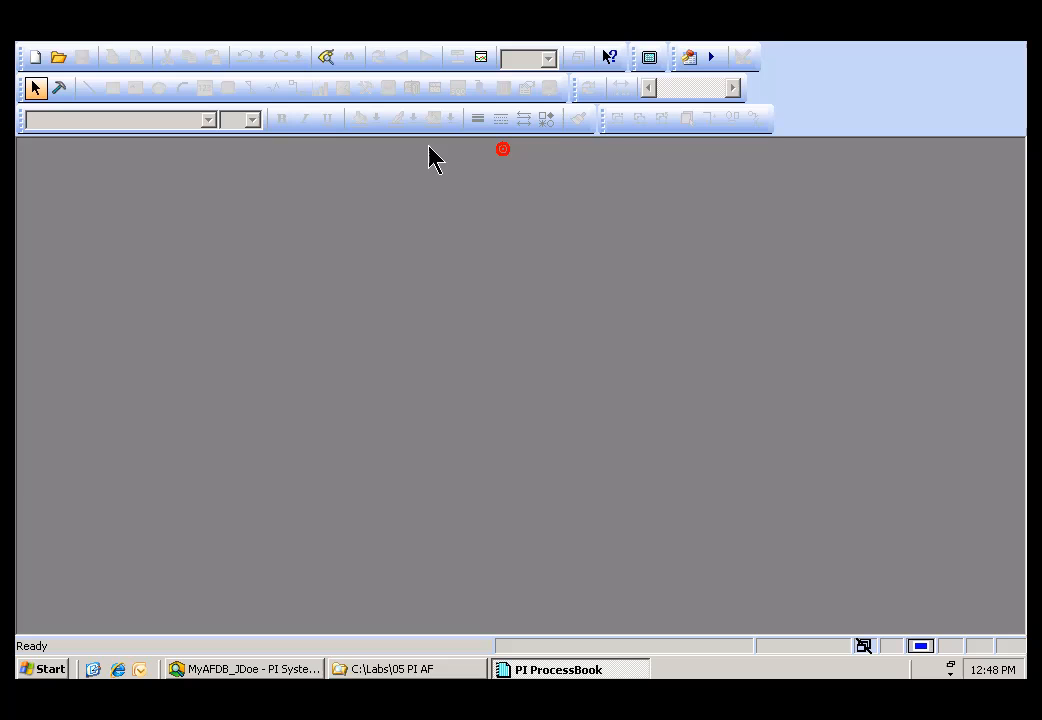
Create a new ProcessBook Display (.pdi) file and maximize its window.
{"action": "left_click", "coordinate": [40, 42]}
{"action": "left_click", "coordinate": [55, 52]}
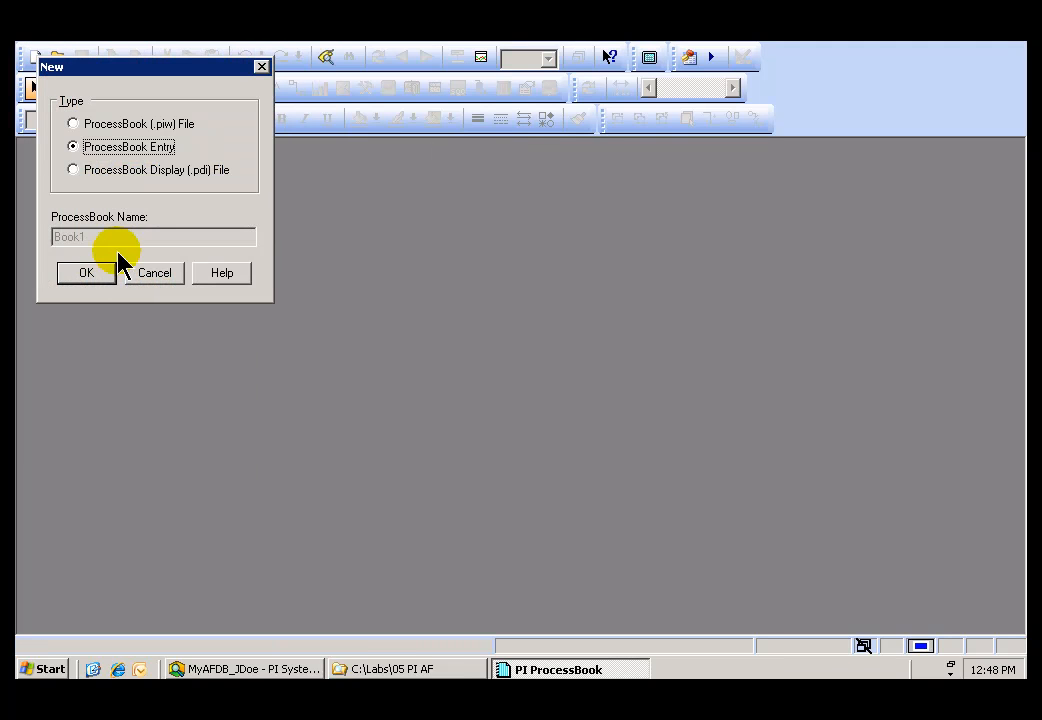
{"action": "left_click", "coordinate": [75, 170]}
{"action": "left_click", "coordinate": [83, 274]}
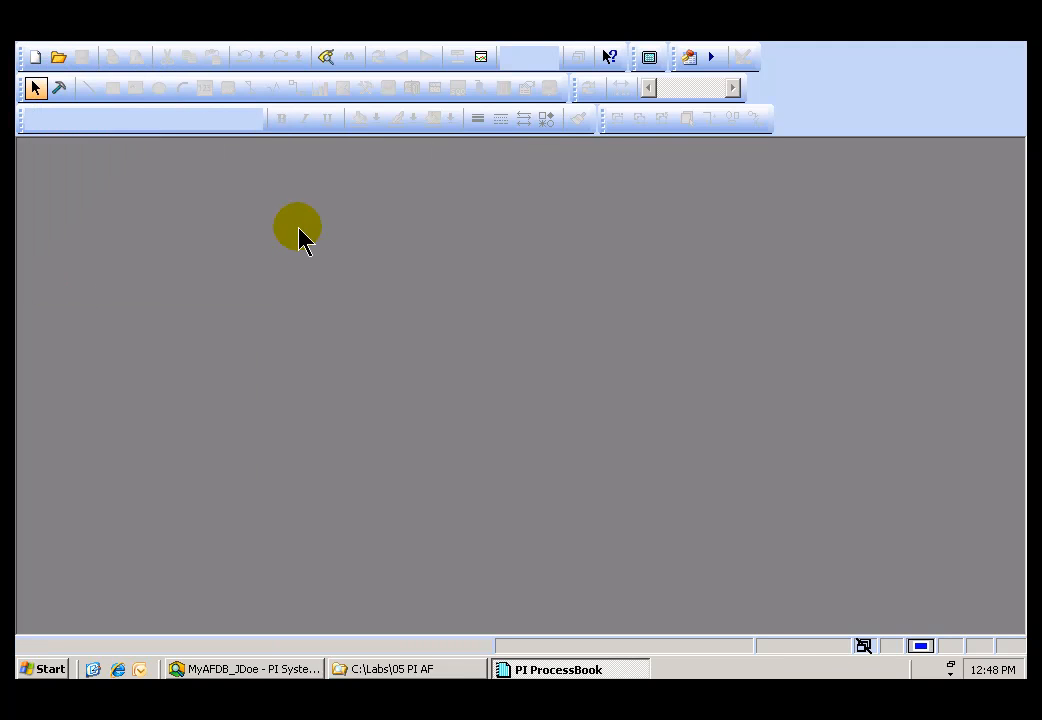
{"action": "double_click", "coordinate": [241, 146]}
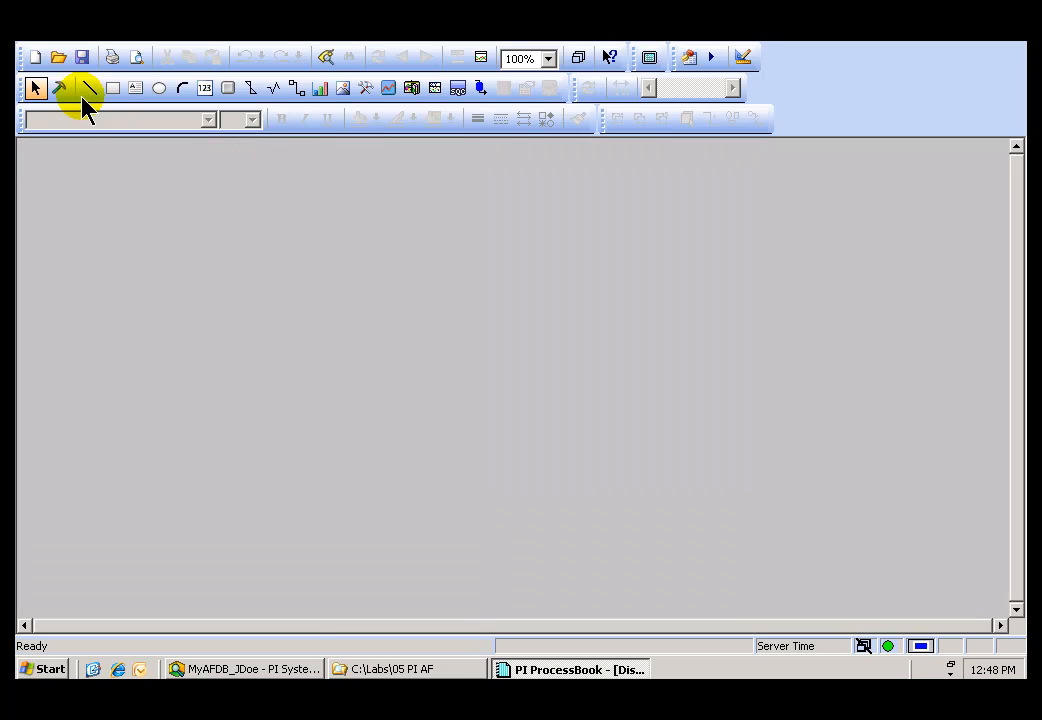
Enter Build mode and connect the AF Browser to the MyAFDB_JDoe database on the OSISOFT-TRNG PI System.
{"action": "left_click", "coordinate": [58, 88]}
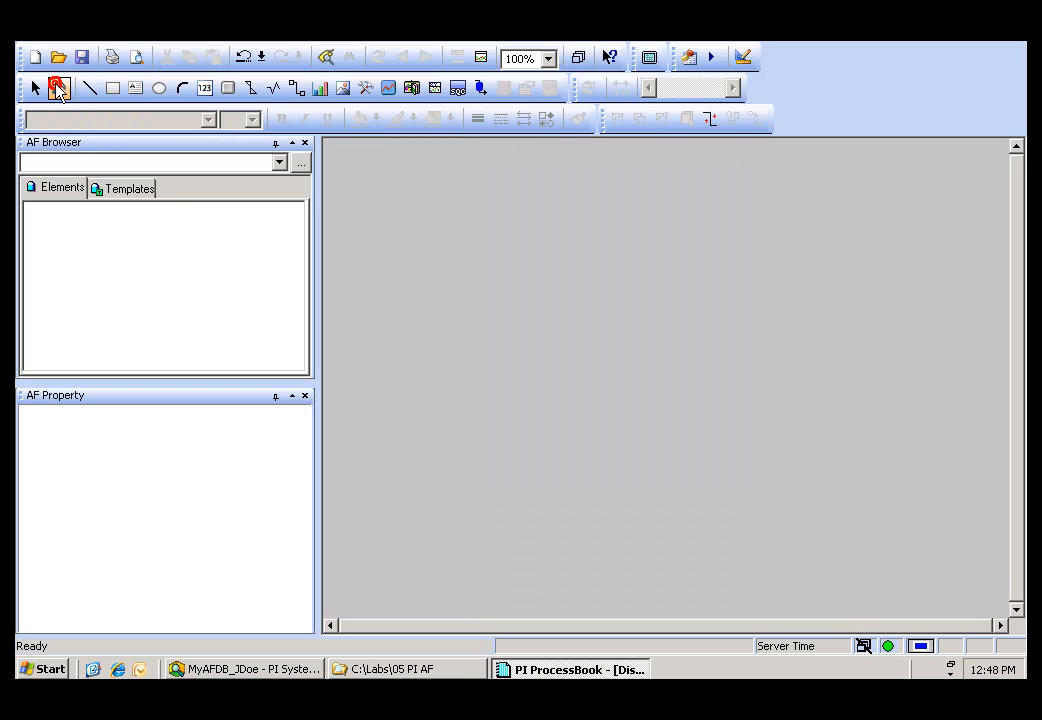
{"action": "left_click", "coordinate": [300, 163]}
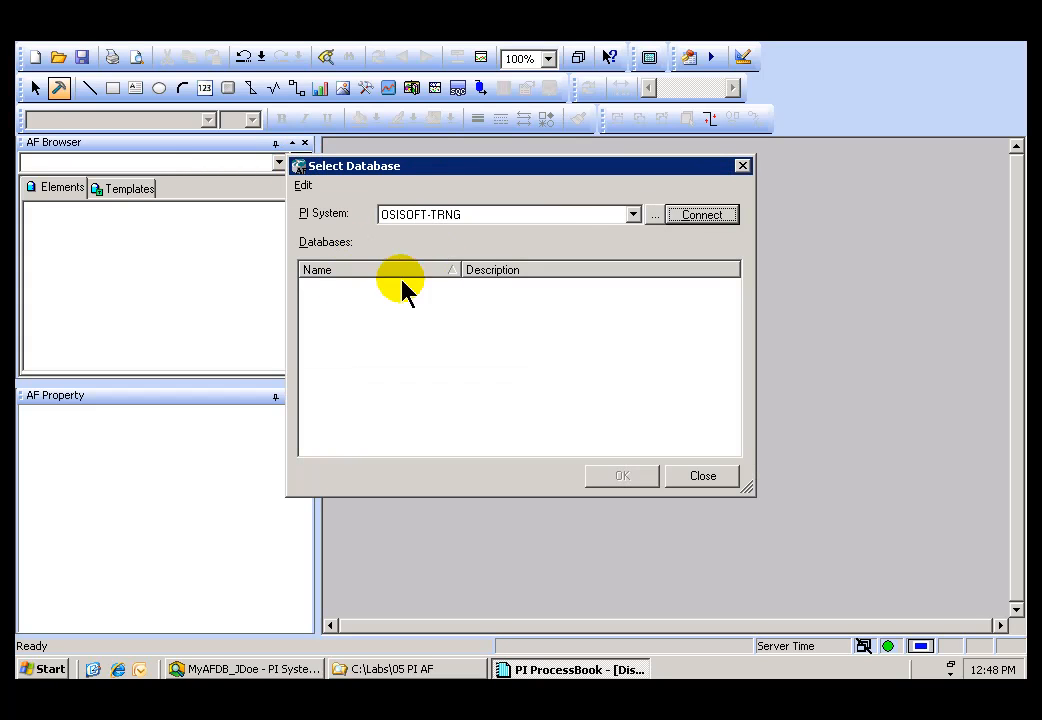
{"action": "left_click", "coordinate": [690, 217]}
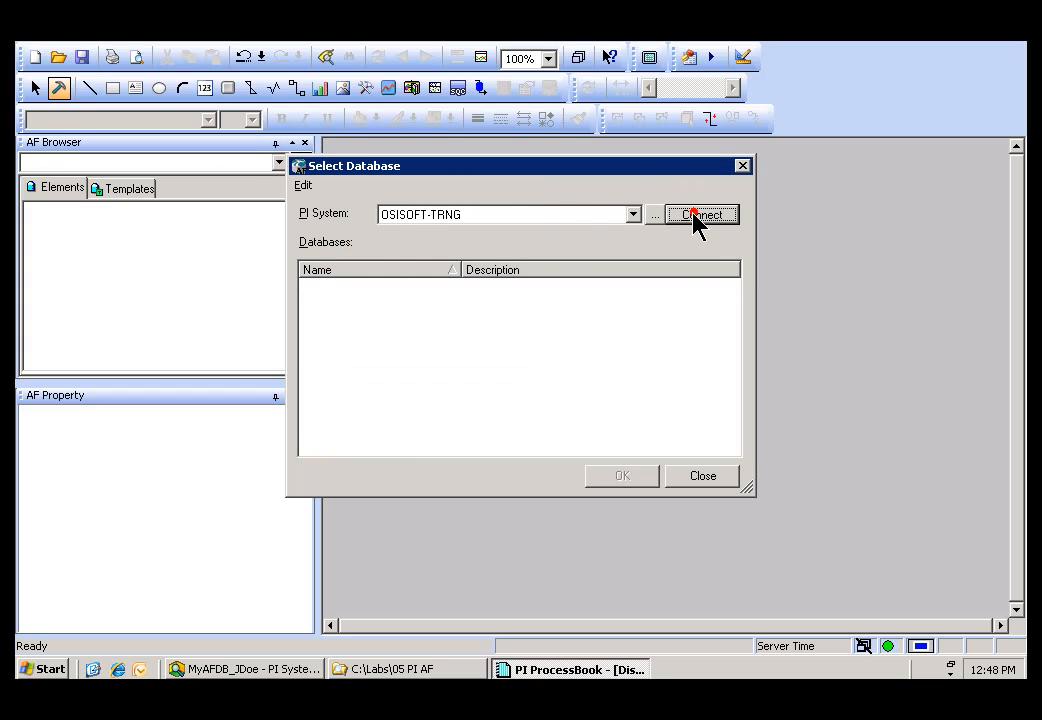
{"action": "left_click", "coordinate": [330, 322]}
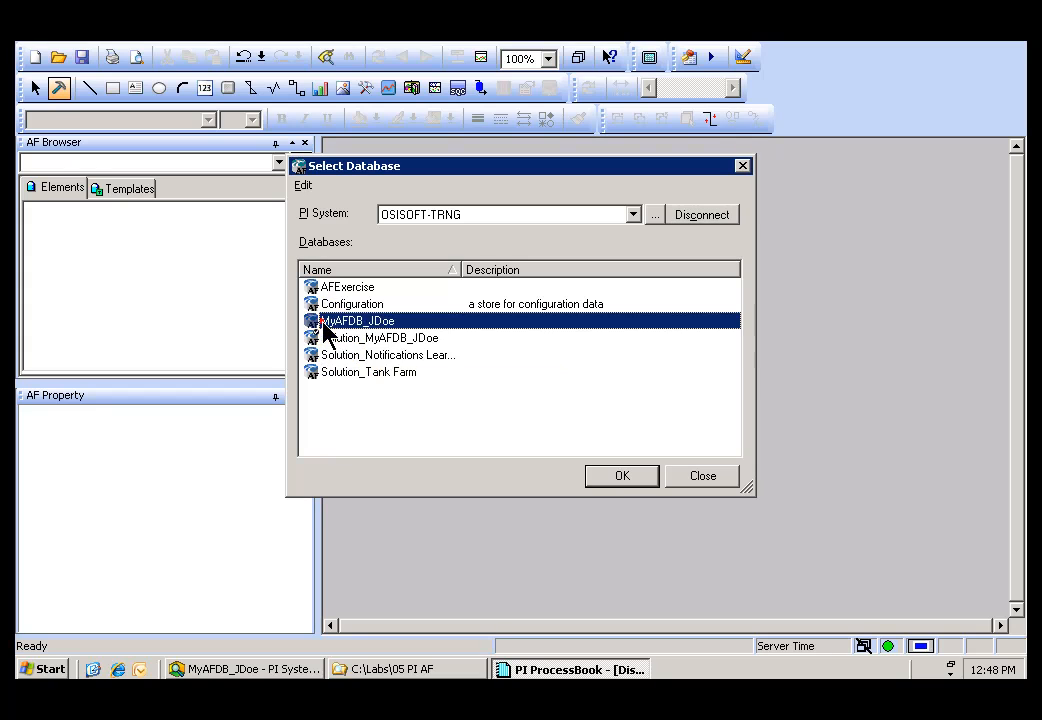
{"action": "left_click", "coordinate": [600, 480]}
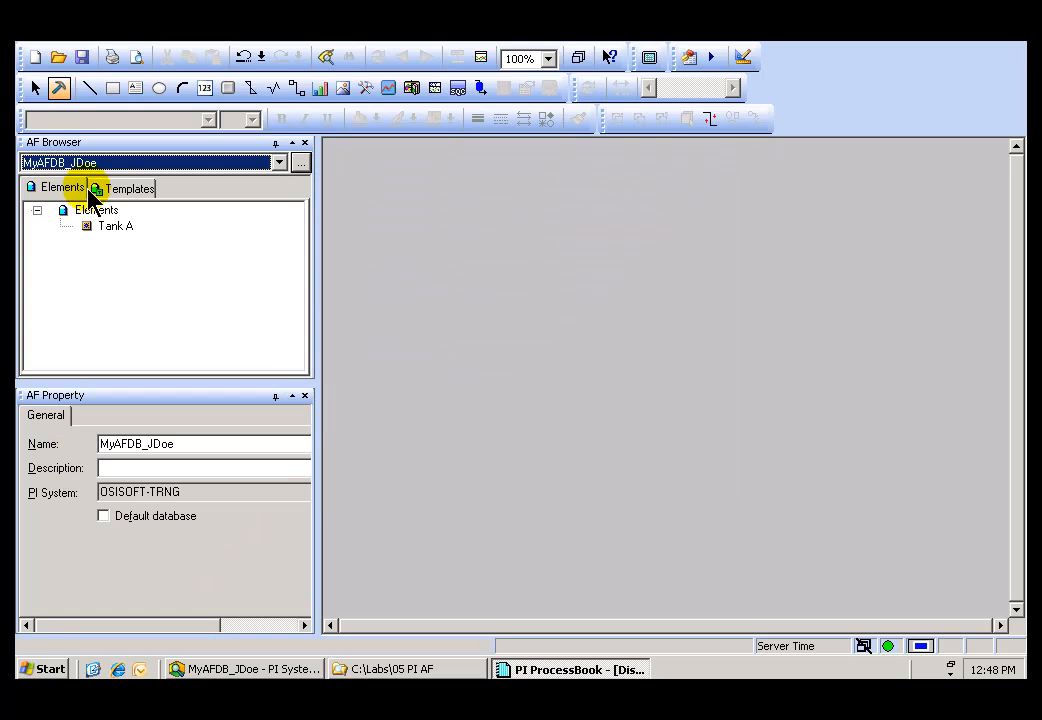
Place the Tank A element from the AF Browser onto the blank display as an element symbol.
{"action": "left_click", "coordinate": [88, 226]}
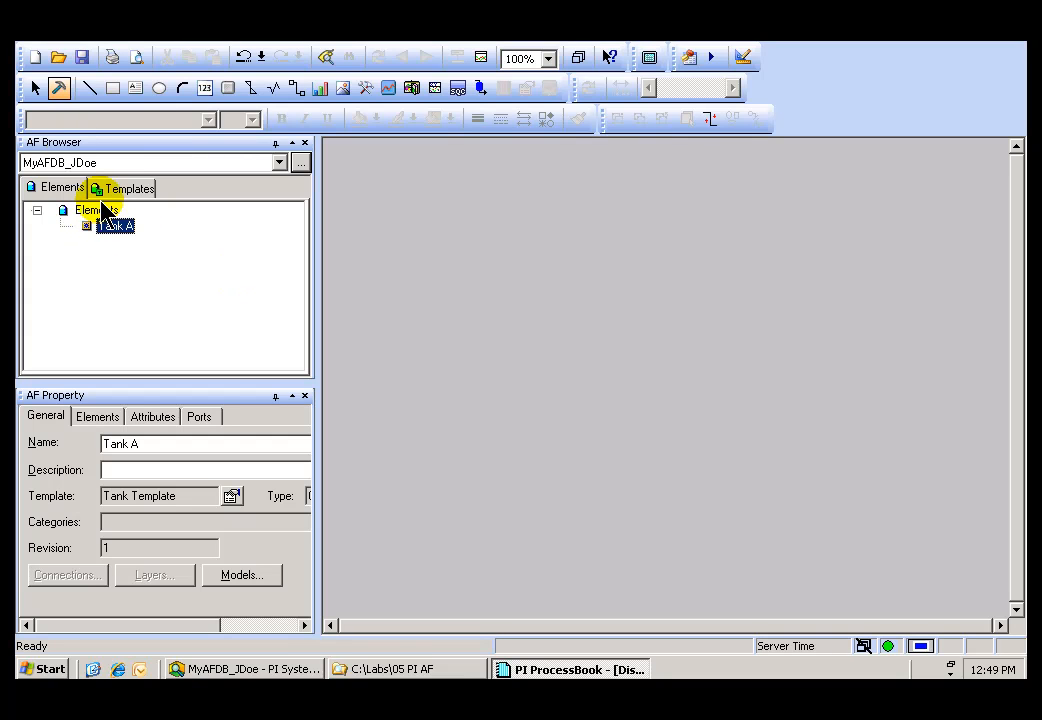
{"action": "left_click_drag", "start_coordinate": [250, 232], "coordinate": [555, 262]}
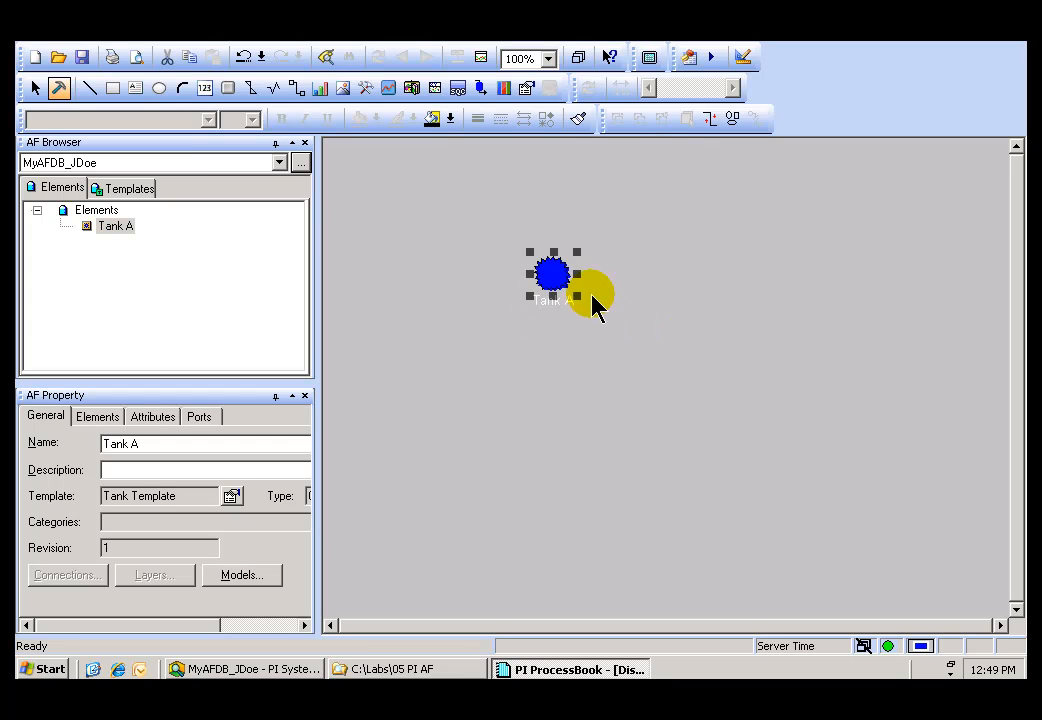
{"action": "left_click", "coordinate": [553, 280]}
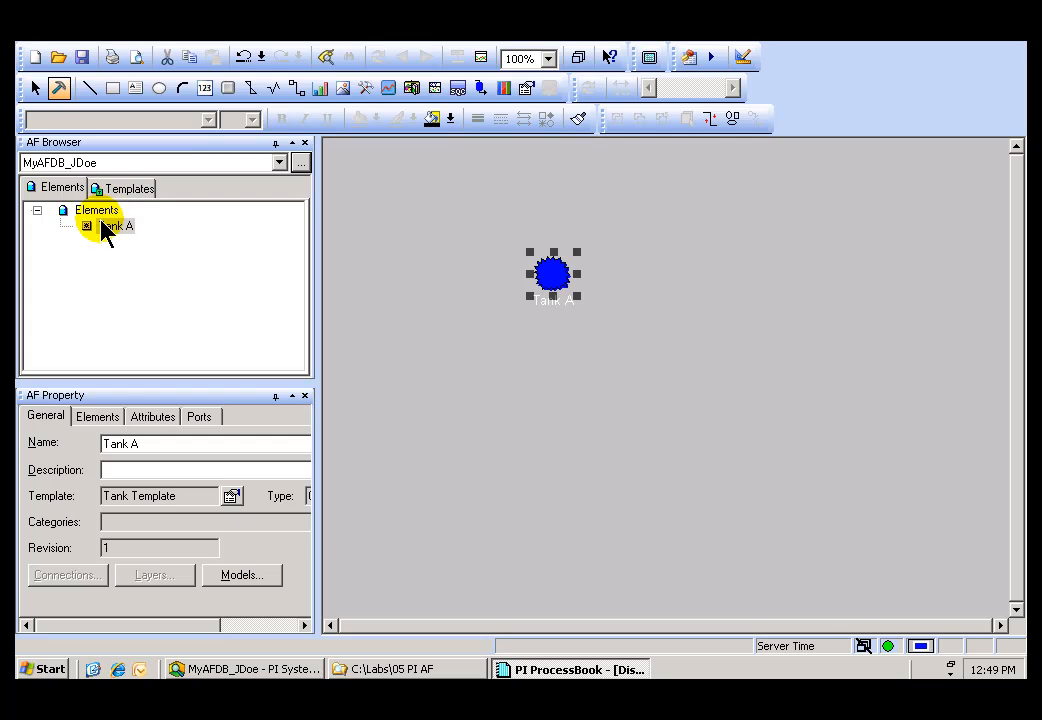
Add Tank A's Density and Level attributes to its display symbol and reposition the symbol farther right on the display.
{"action": "left_click", "coordinate": [145, 415]}
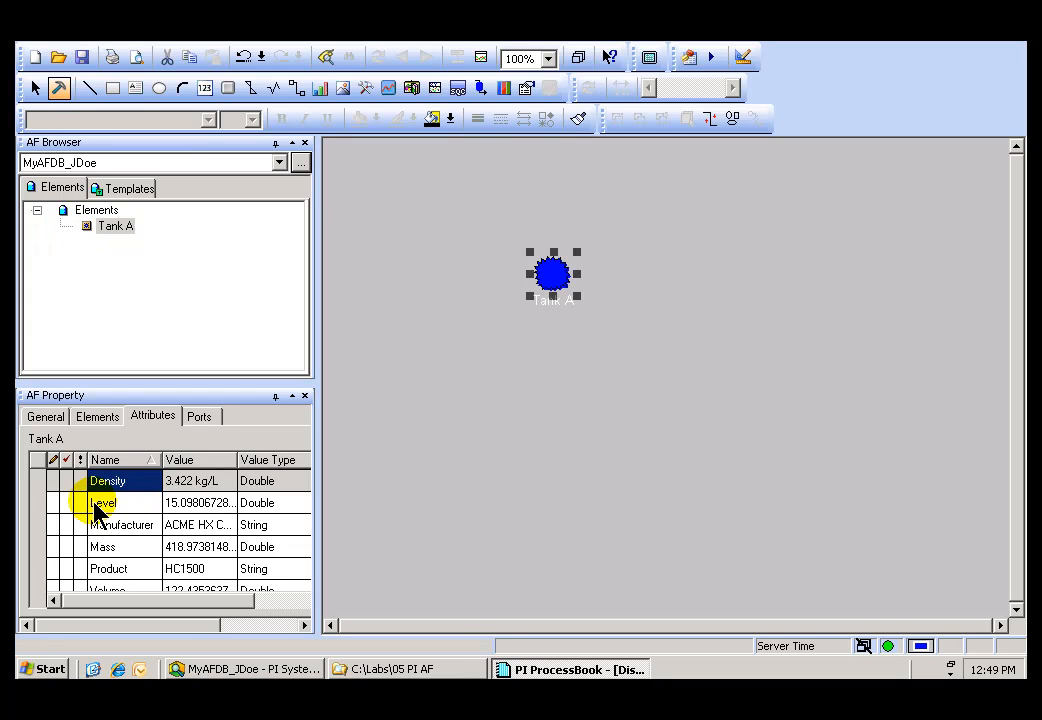
{"action": "left_click_drag", "start_coordinate": [110, 492], "coordinate": [555, 282]}
{"action": "left_click_drag", "start_coordinate": [102, 503], "coordinate": [761, 250]}
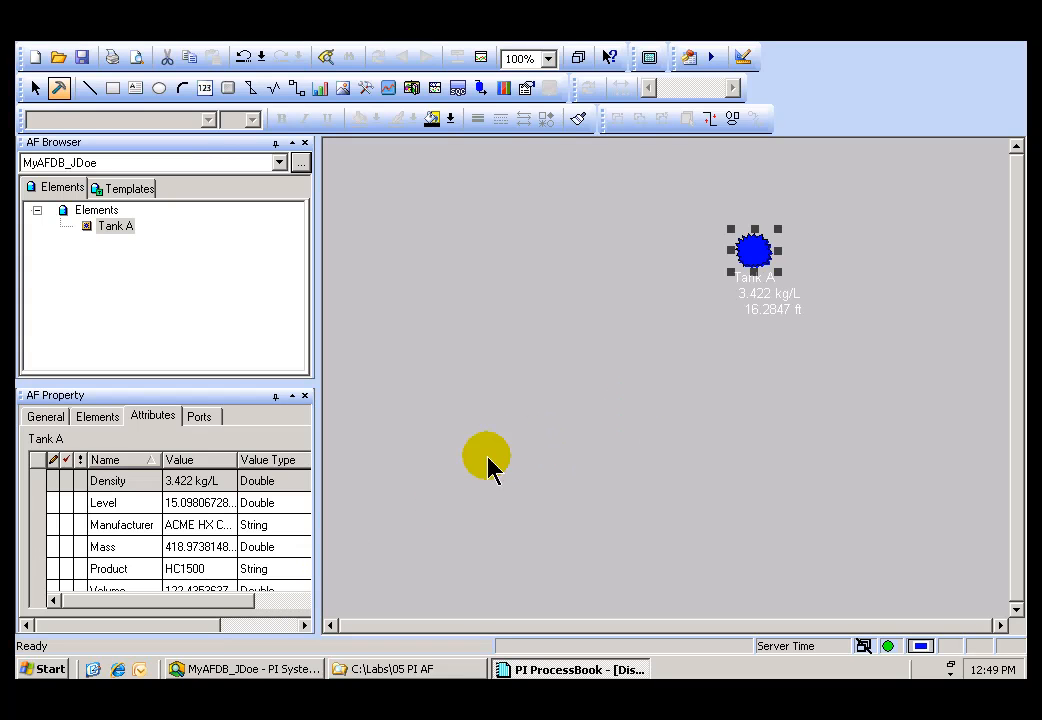
Switch to PI System Explorer, open the Solution_MyAFDB_JDoe database and show the attributes of its TankA element.
{"action": "left_click", "coordinate": [217, 670]}
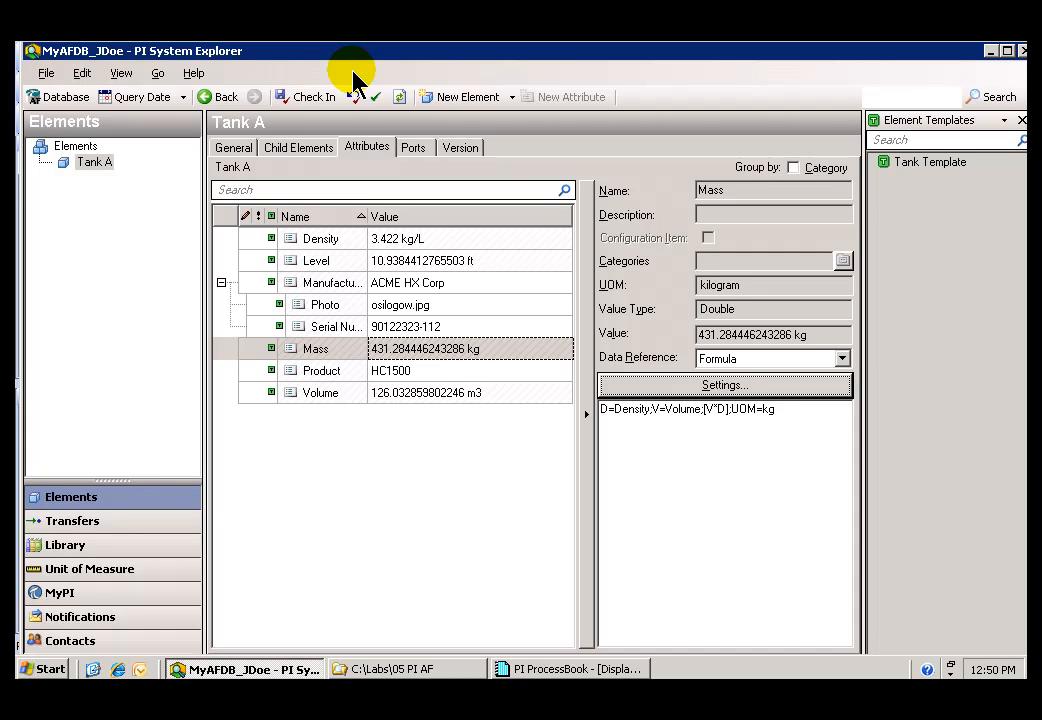
{"action": "left_click", "coordinate": [62, 100]}
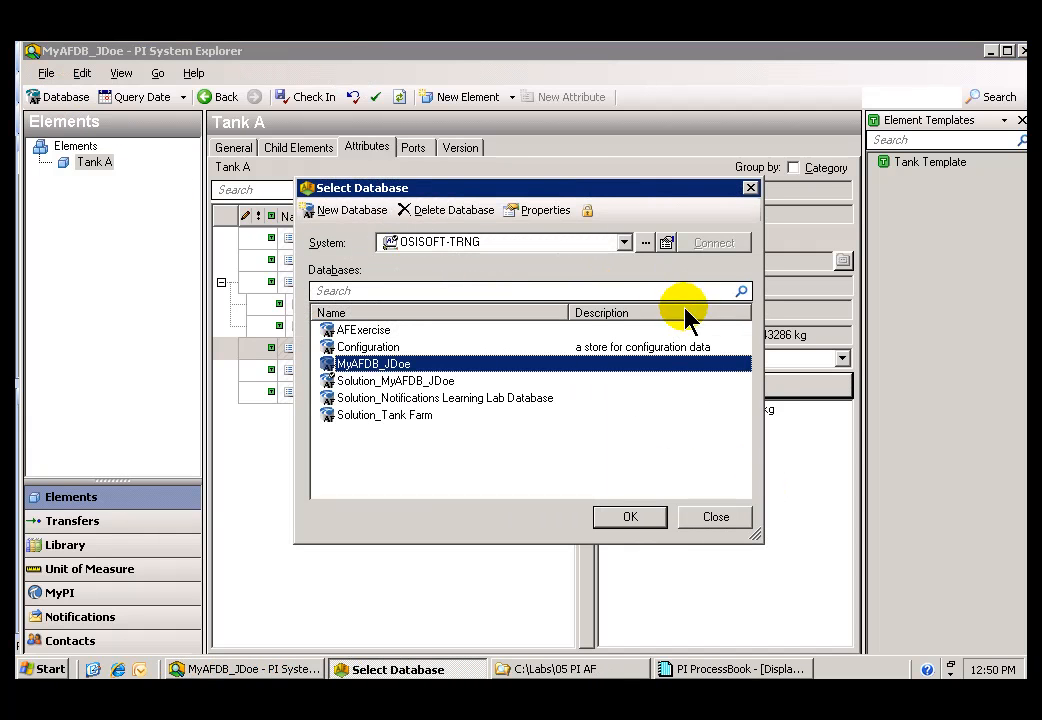
{"action": "left_click", "coordinate": [345, 382]}
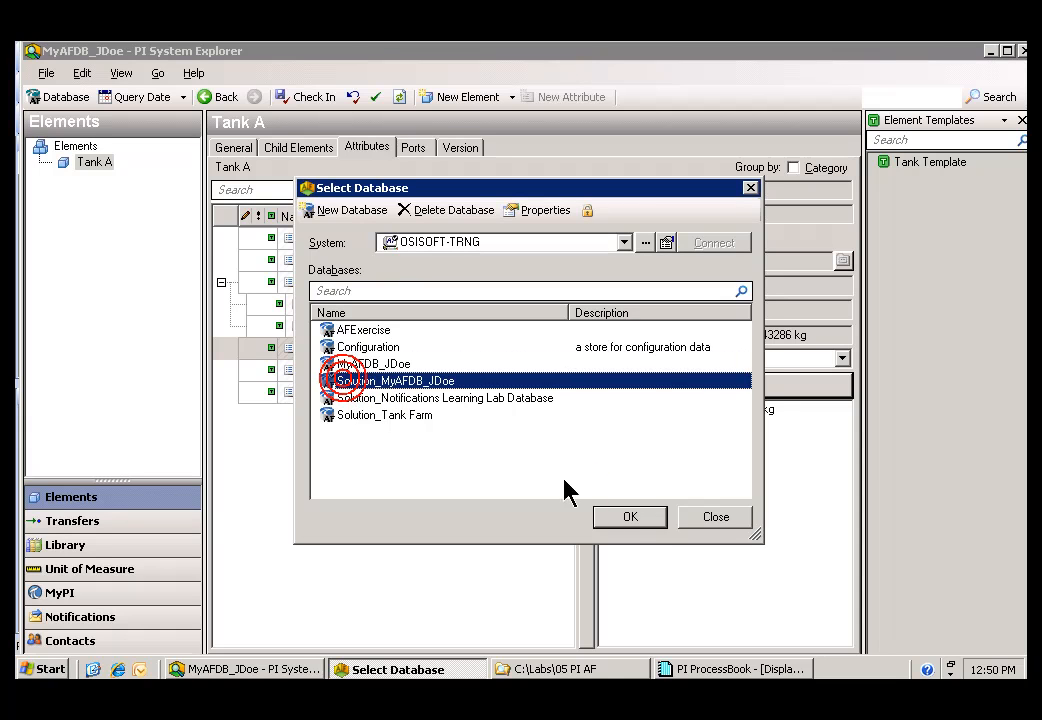
{"action": "left_click", "coordinate": [618, 524]}
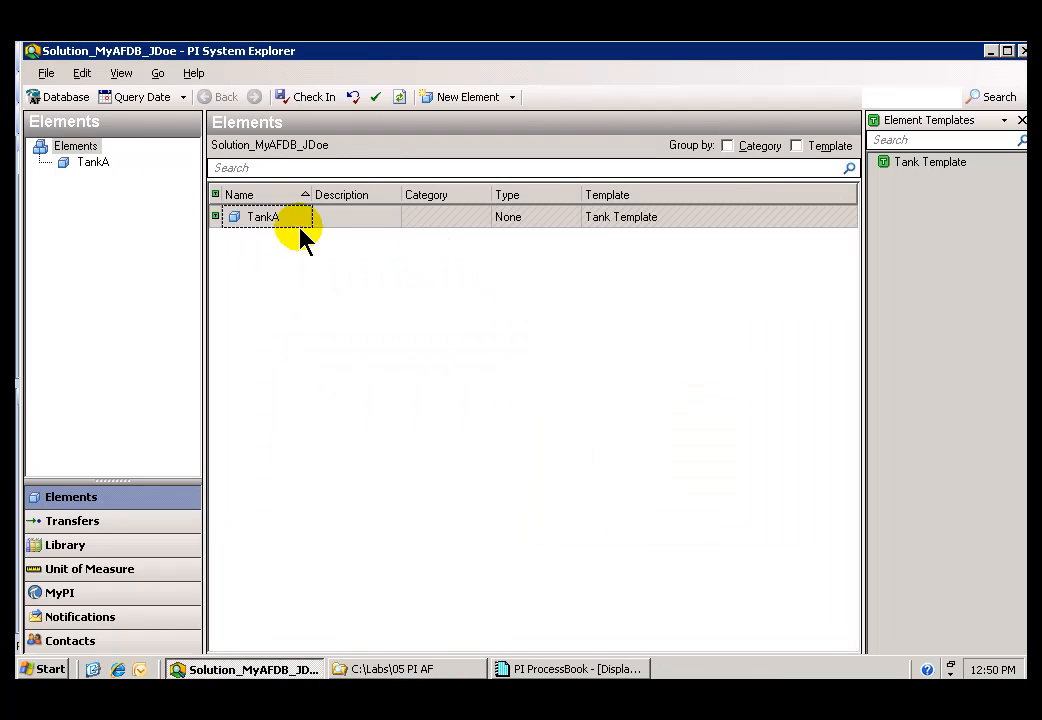
{"action": "left_click", "coordinate": [218, 218]}
{"action": "left_click", "coordinate": [78, 162]}
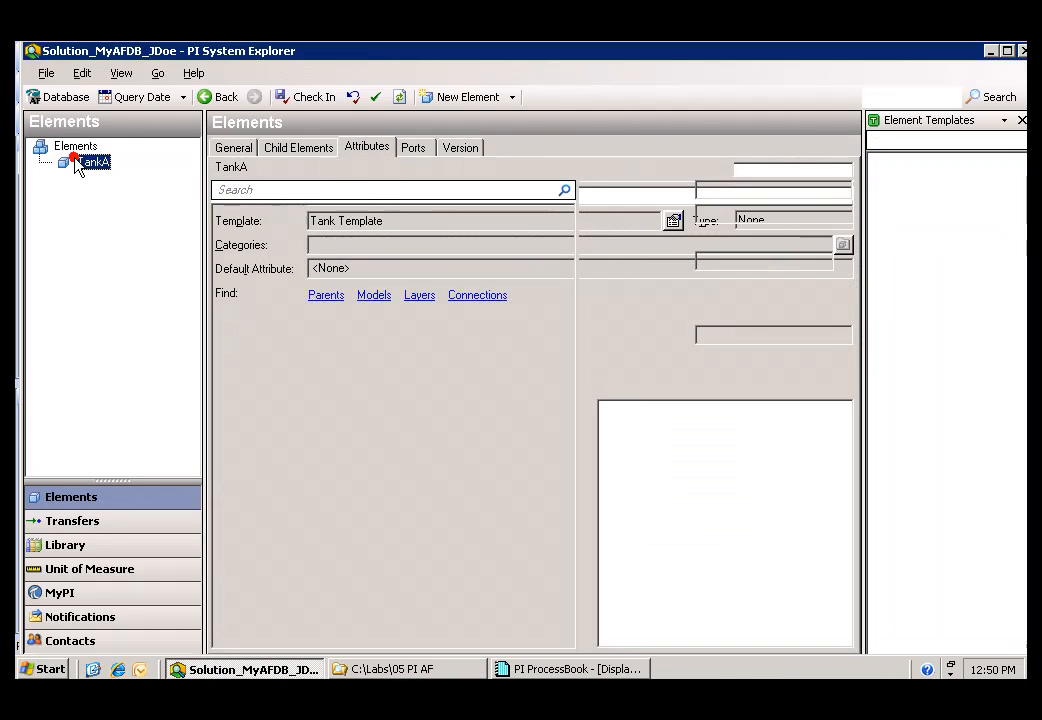